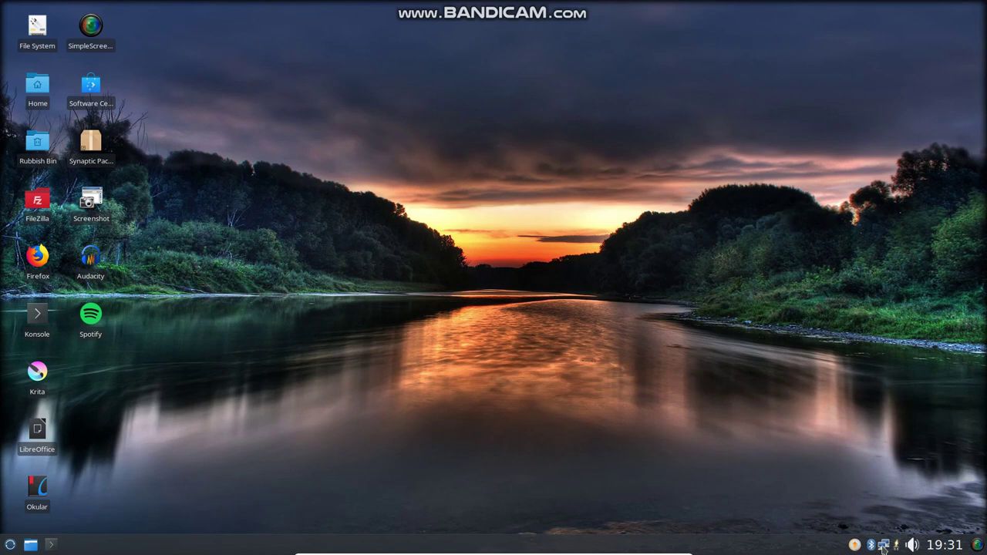
Check the network connection options and audio volume controls in the system tray.
click(884, 545)
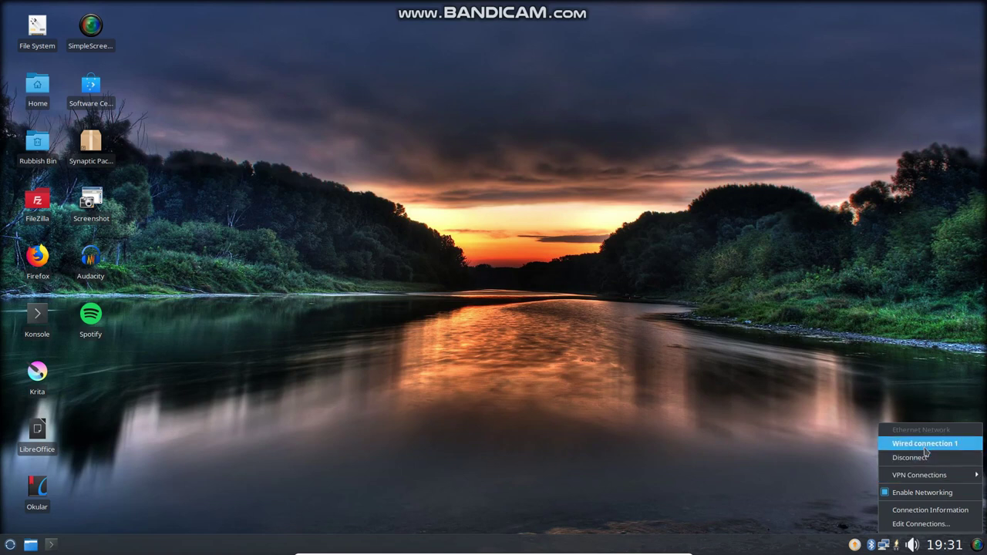
mouse_move(924, 480)
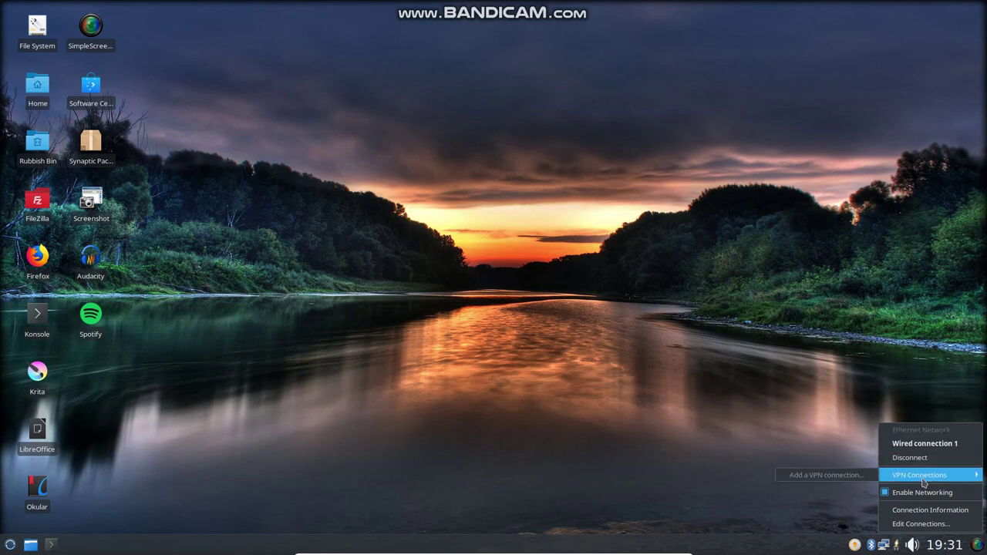
click(911, 546)
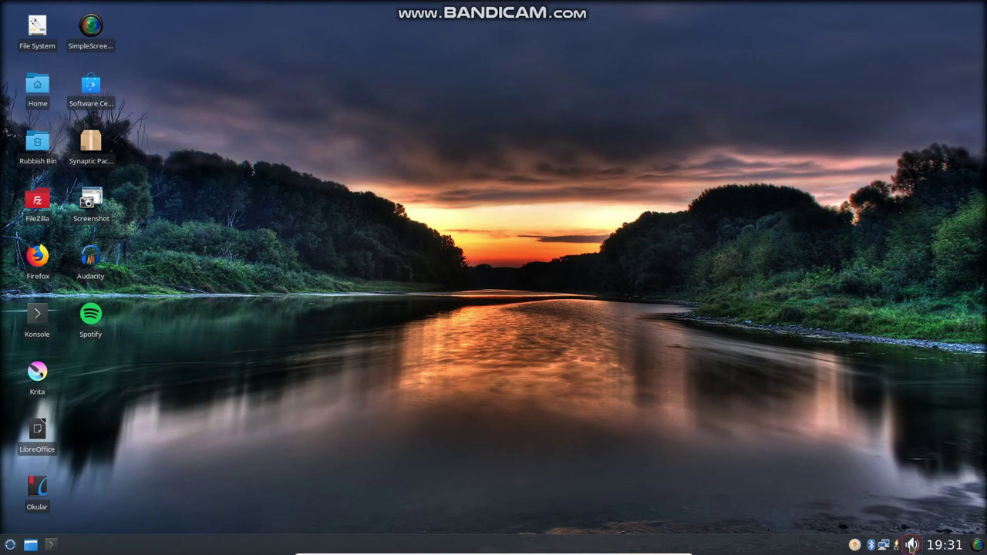
click(911, 546)
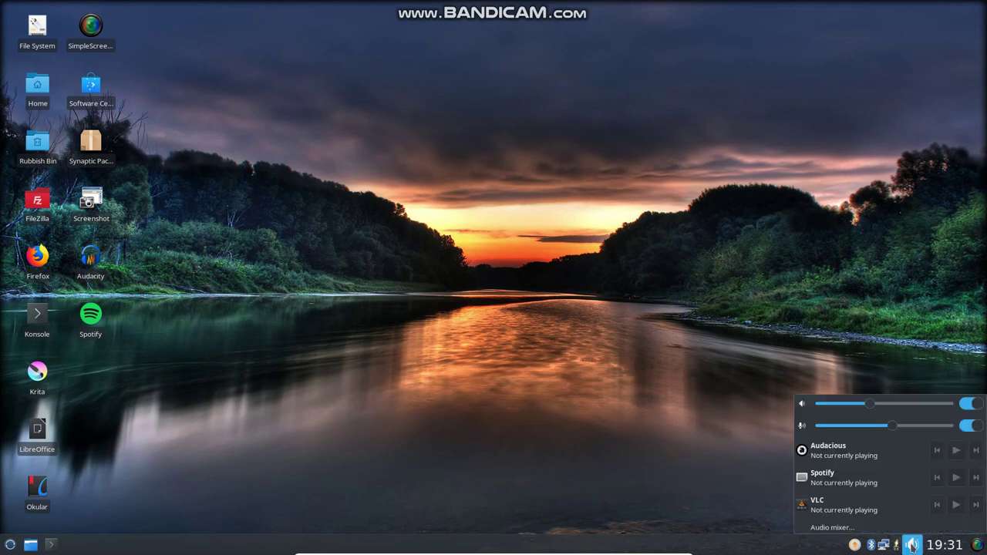
click(911, 546)
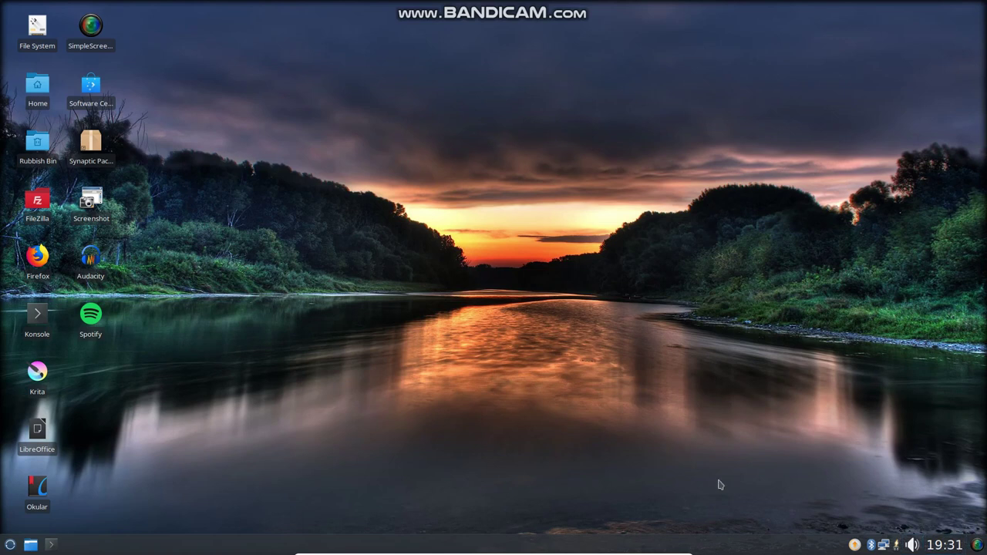
Launch the Screenshot utility and cancel it, then show the menu's Graphics category.
click(12, 546)
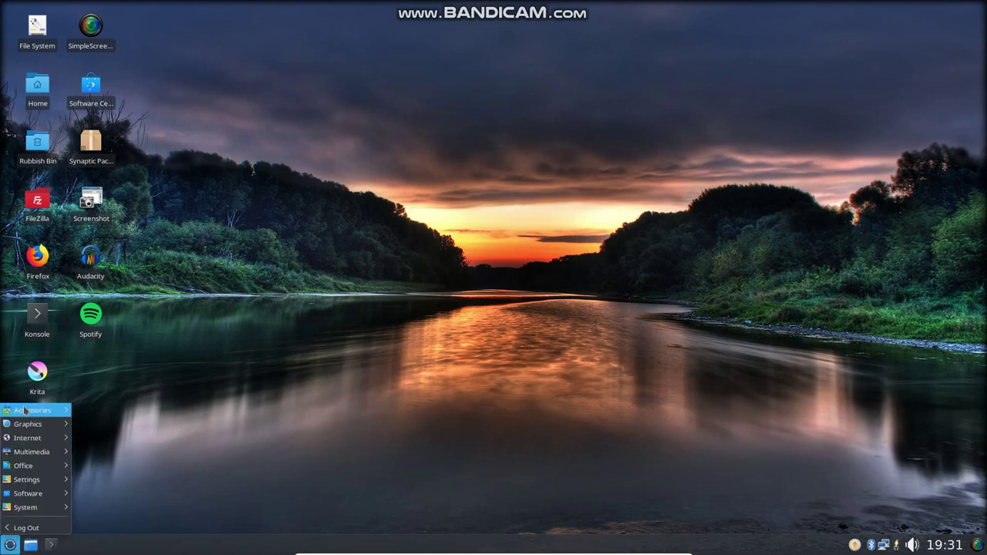
mouse_move(24, 410)
click(85, 410)
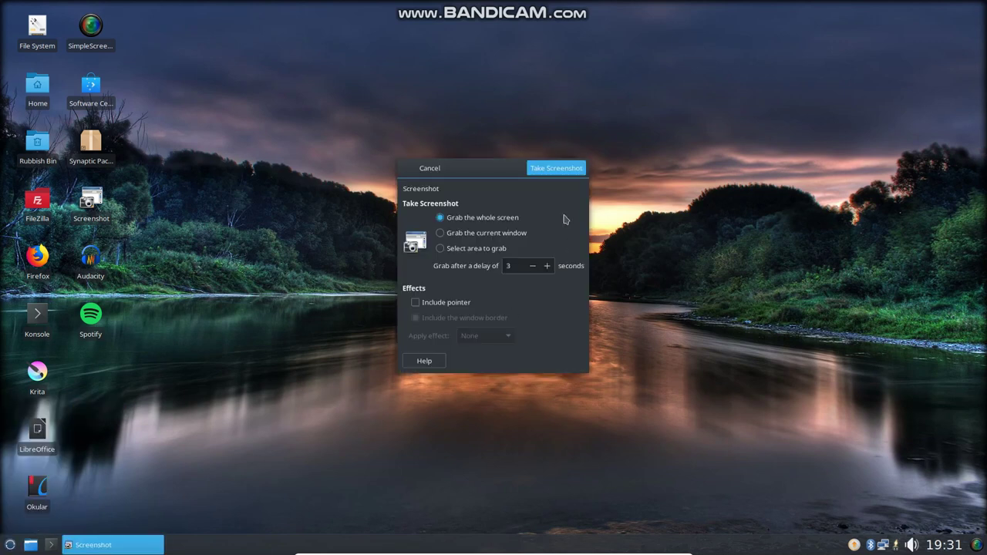
click(430, 168)
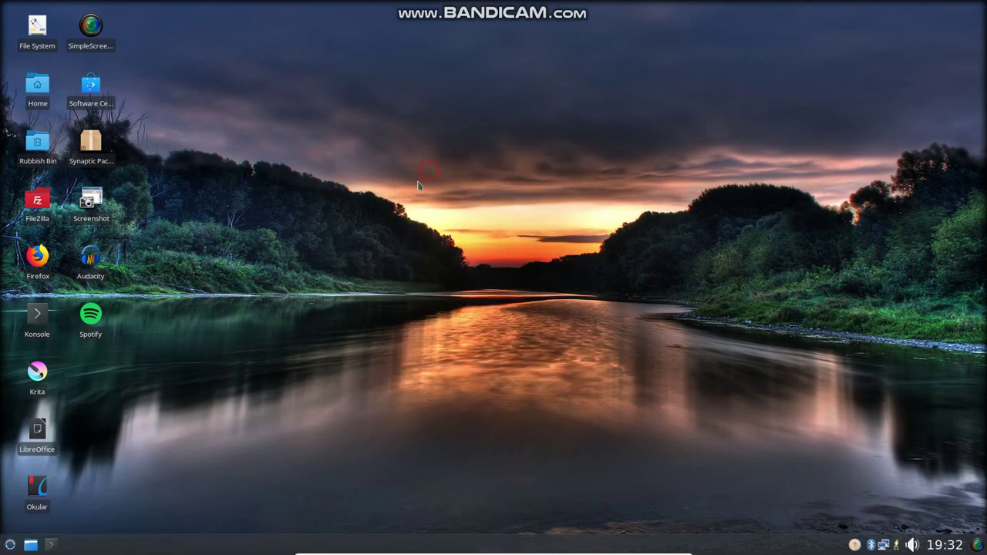
click(17, 544)
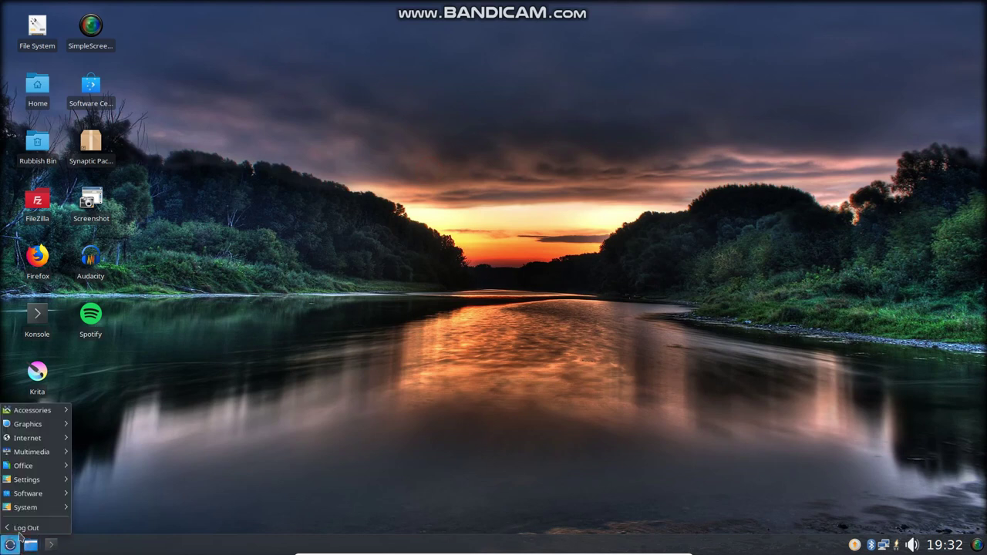
mouse_move(41, 426)
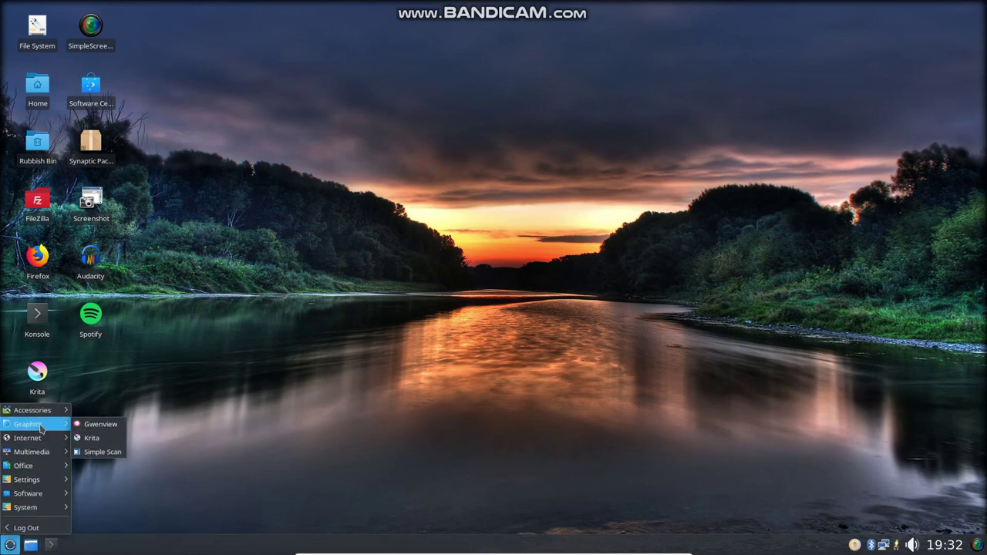
Launch Krita, open the image hybridX3LinuxDesktop.png, then quit Krita.
click(93, 438)
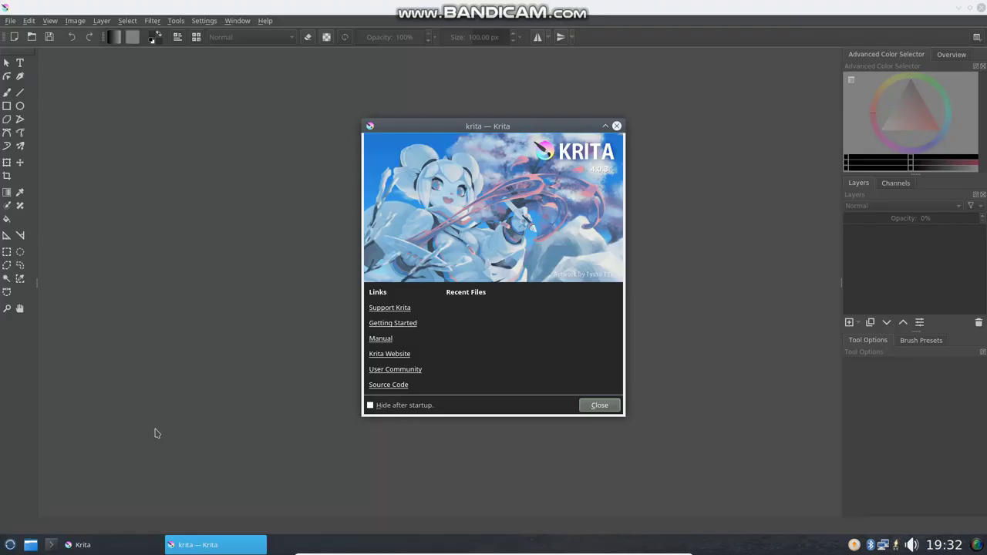
click(620, 411)
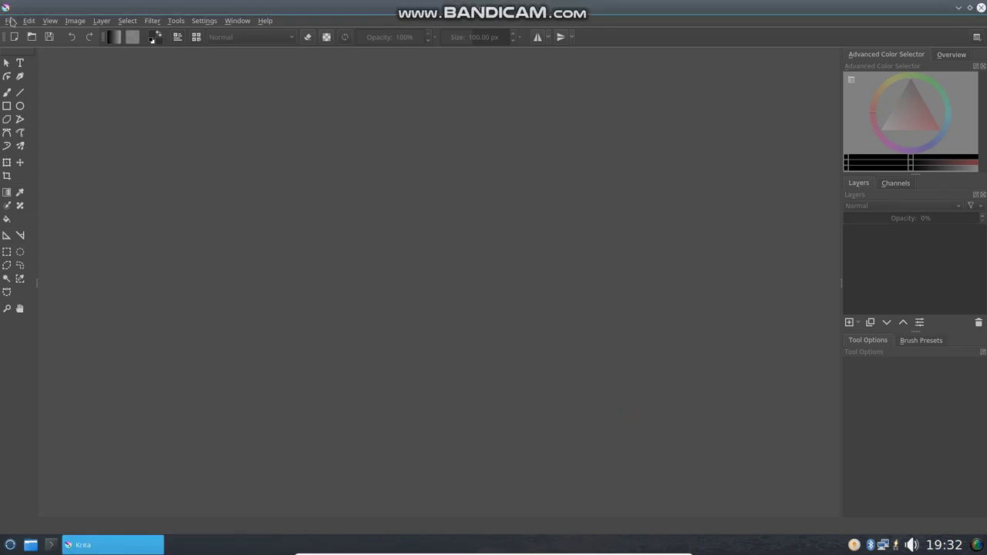
click(12, 23)
click(23, 47)
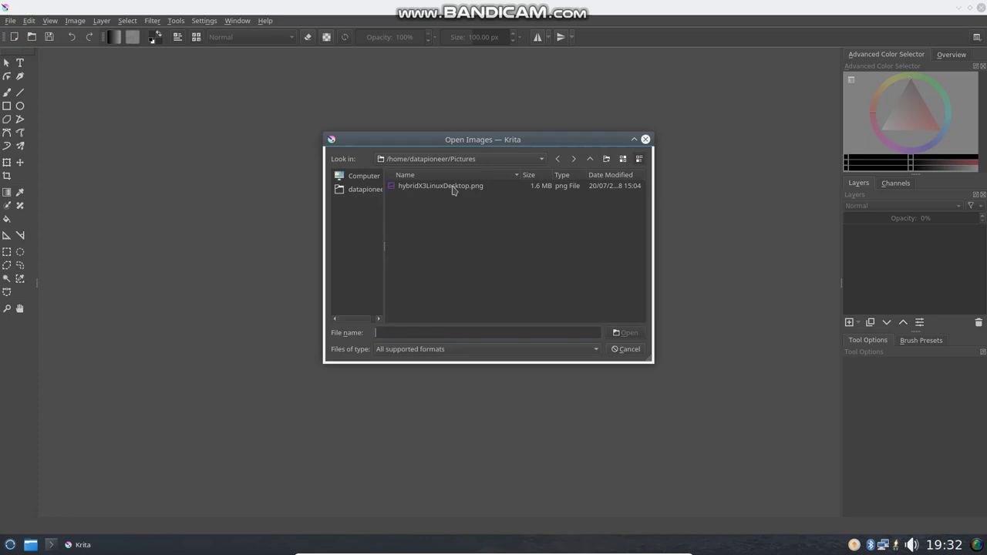
click(453, 188)
click(631, 333)
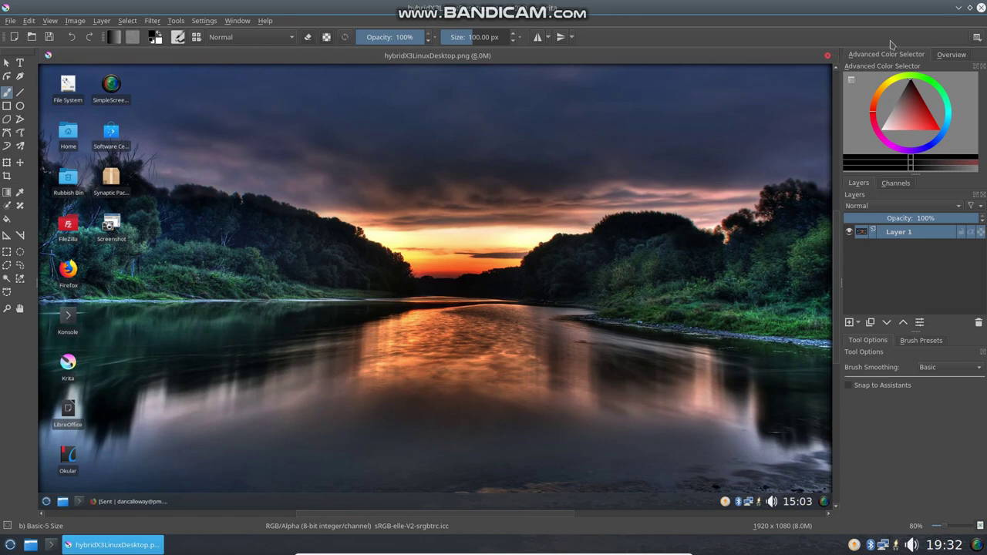
click(981, 8)
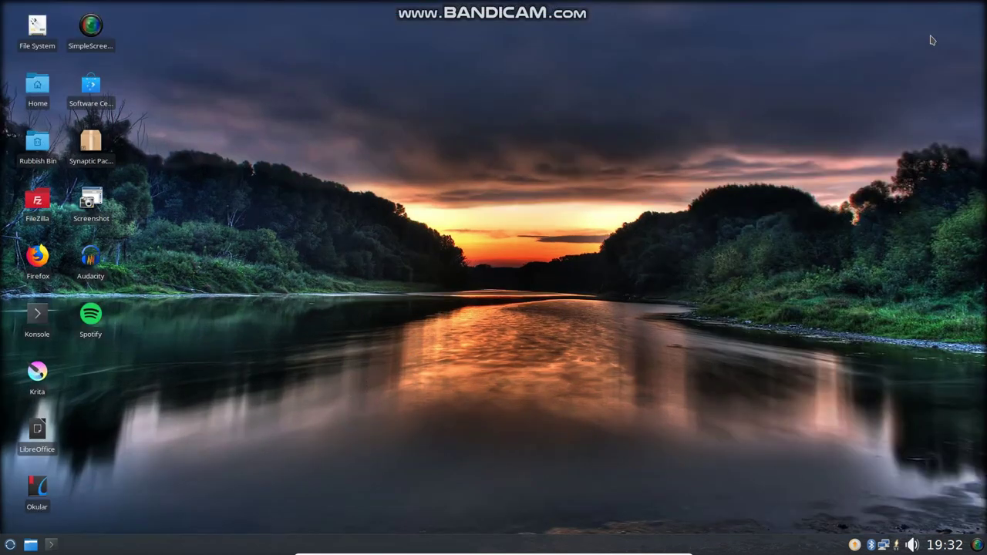
Launch FileZilla and connect to 192.168.1.157 with the account's username and password.
click(11, 545)
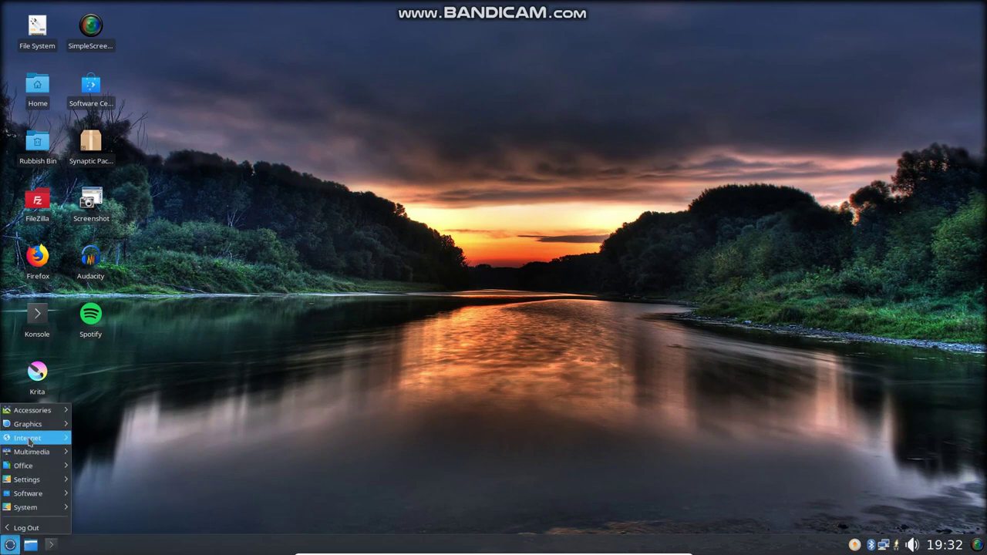
mouse_move(29, 430)
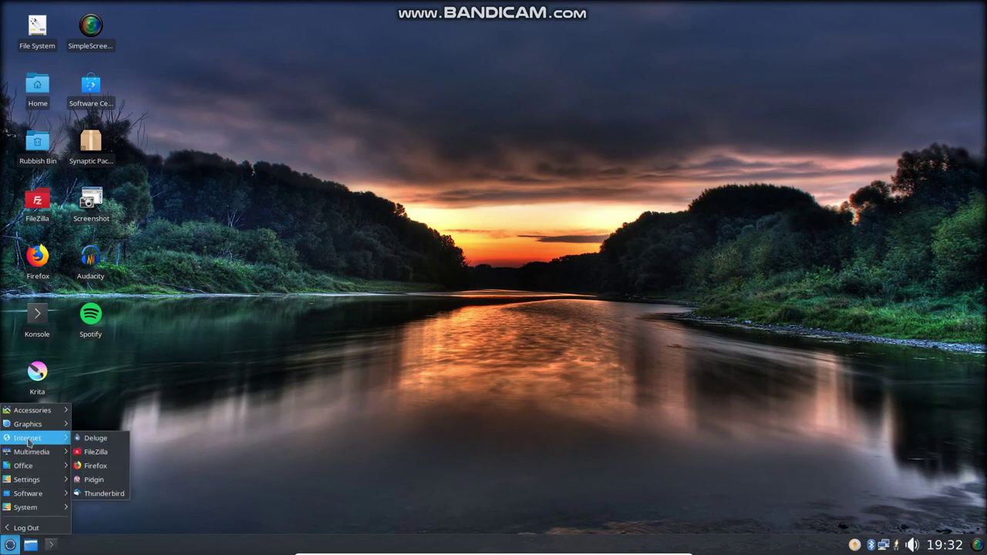
click(102, 454)
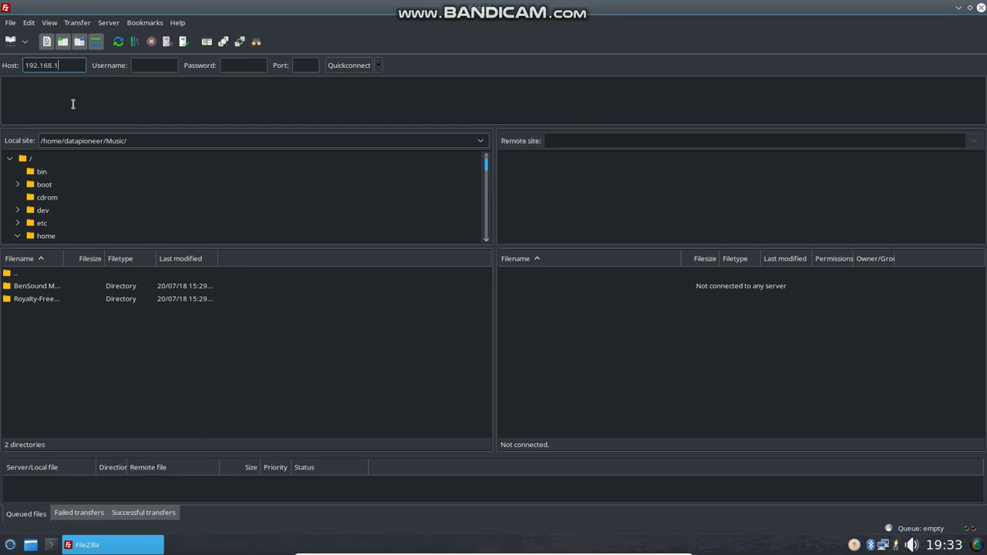
key(Tab)
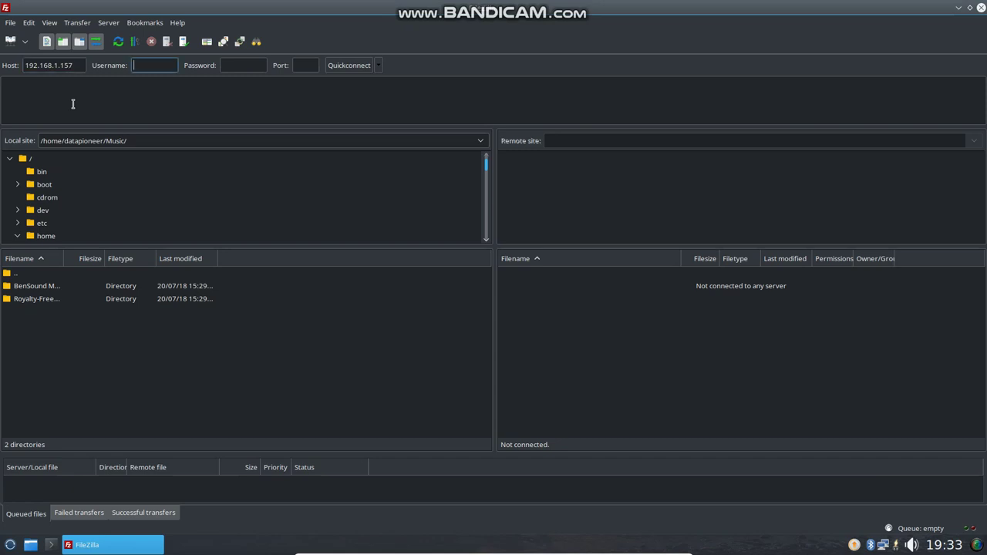
text(dancalloway)
key(Tab)
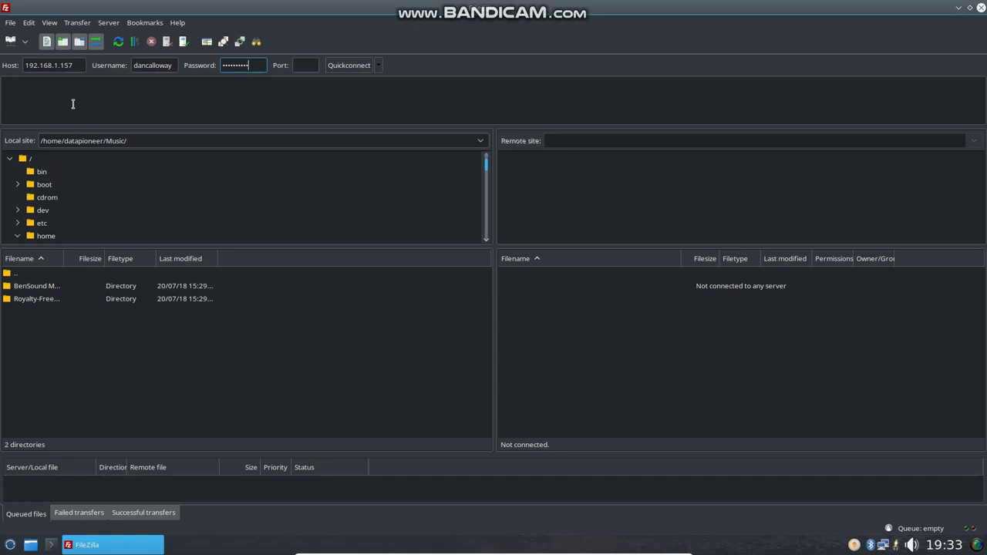
click(348, 69)
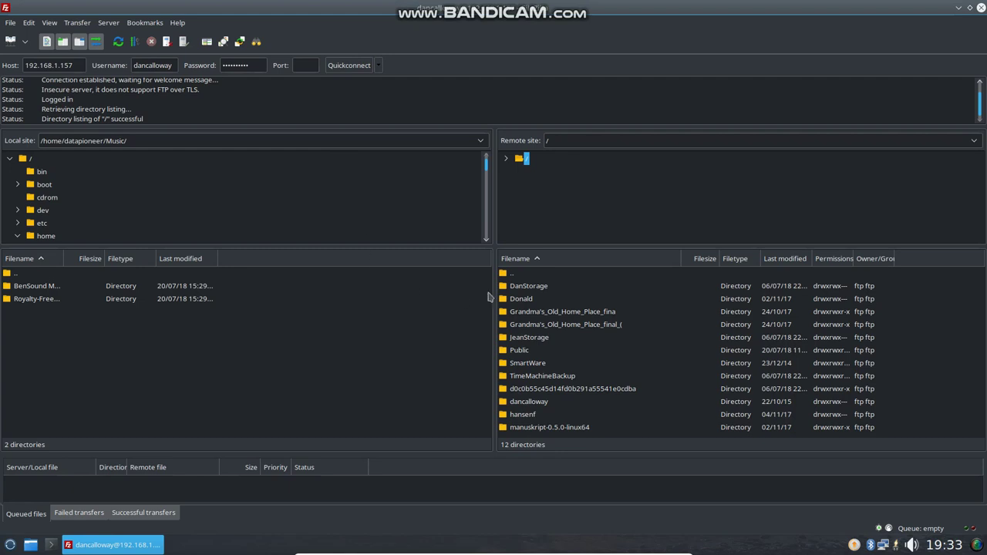
Browse the server to /Public/Shared Pictures and select the Bridges folder.
double_click(519, 352)
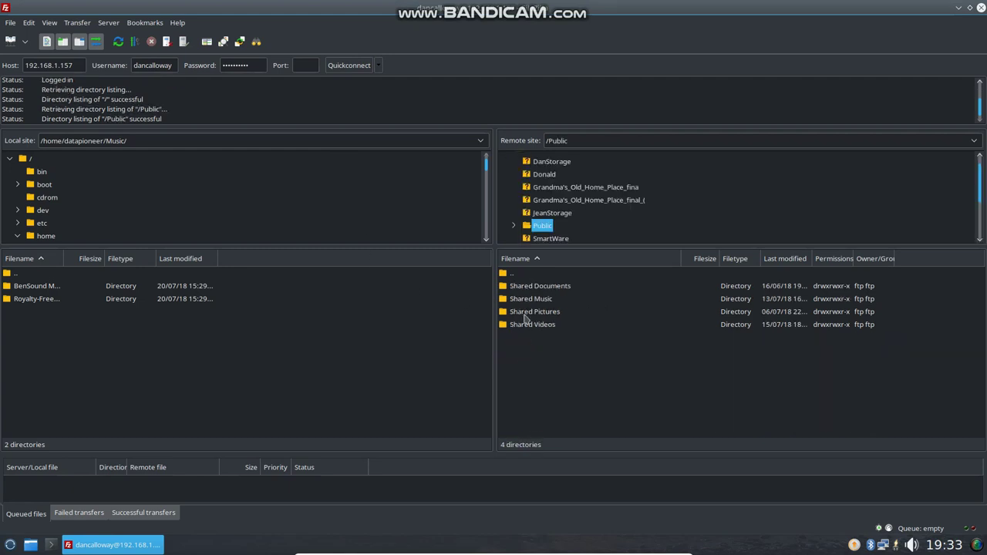
click(528, 311)
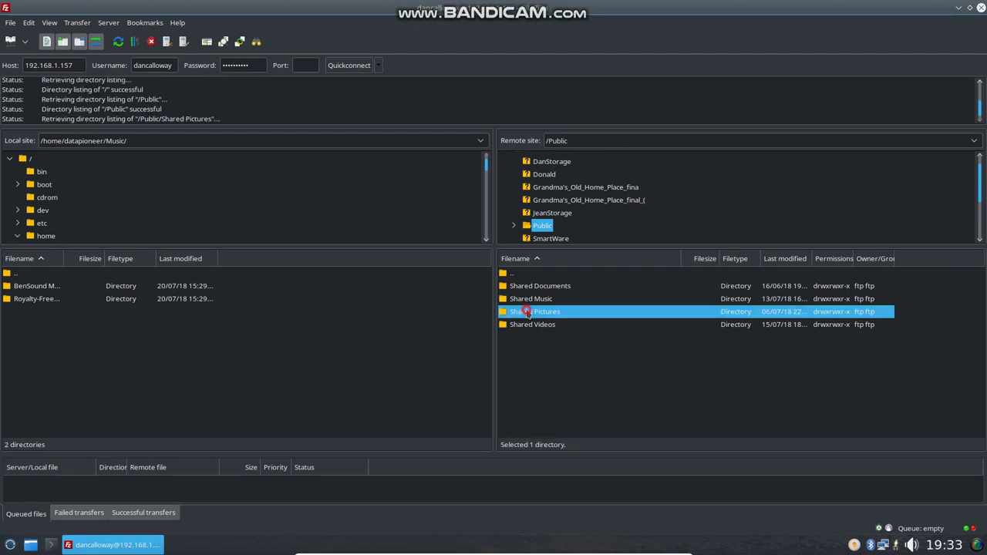
double_click(527, 311)
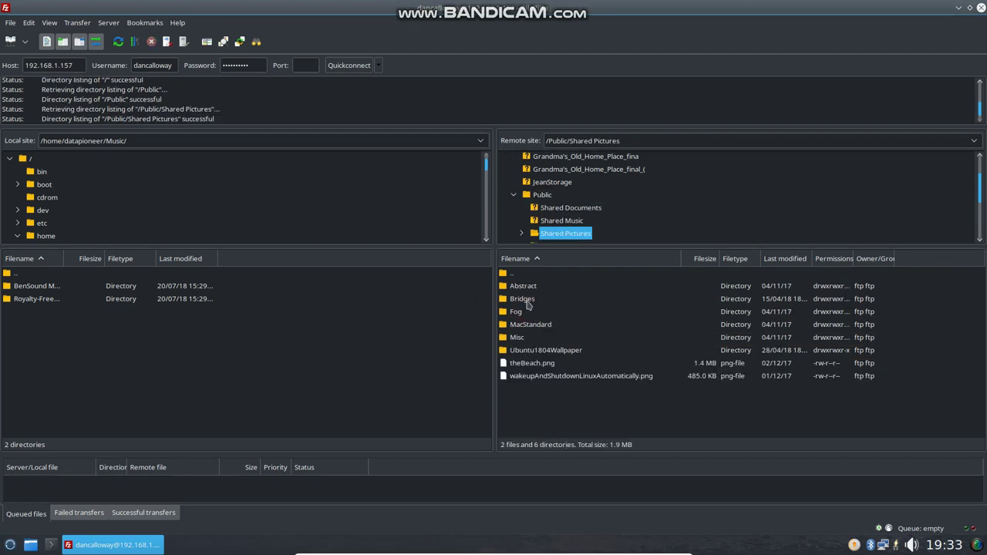
click(529, 305)
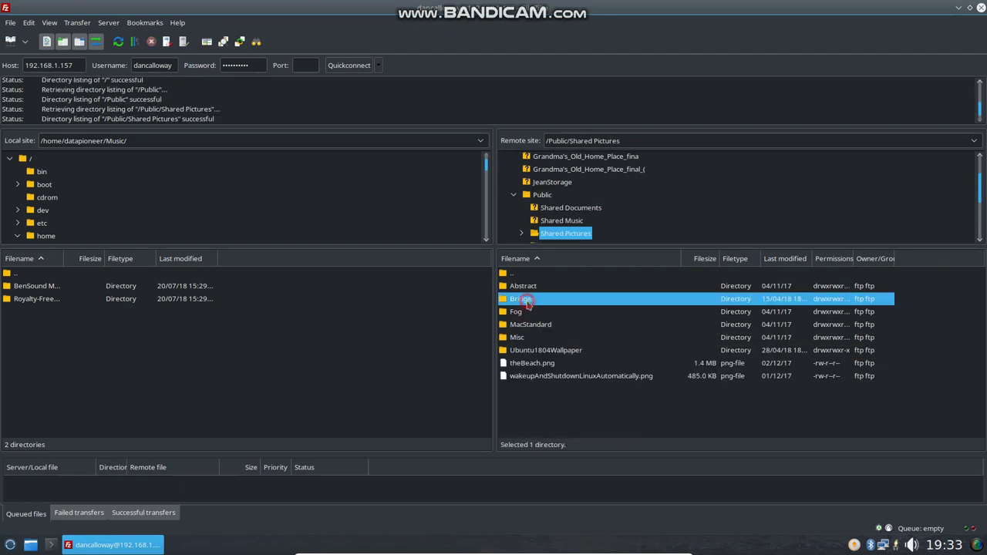
Go up from Music to the local home folder and open Pictures.
double_click(17, 275)
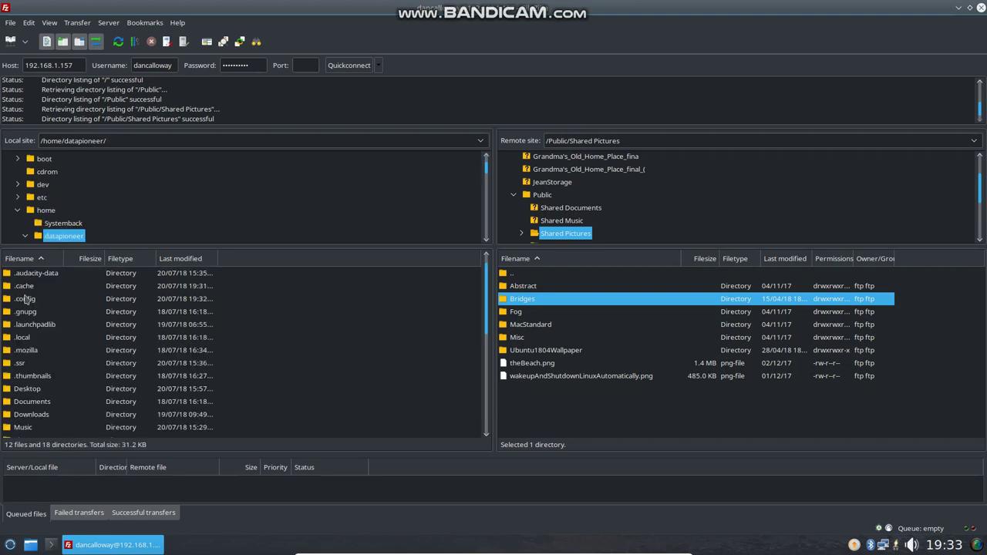
scroll(33, 413, down, 1)
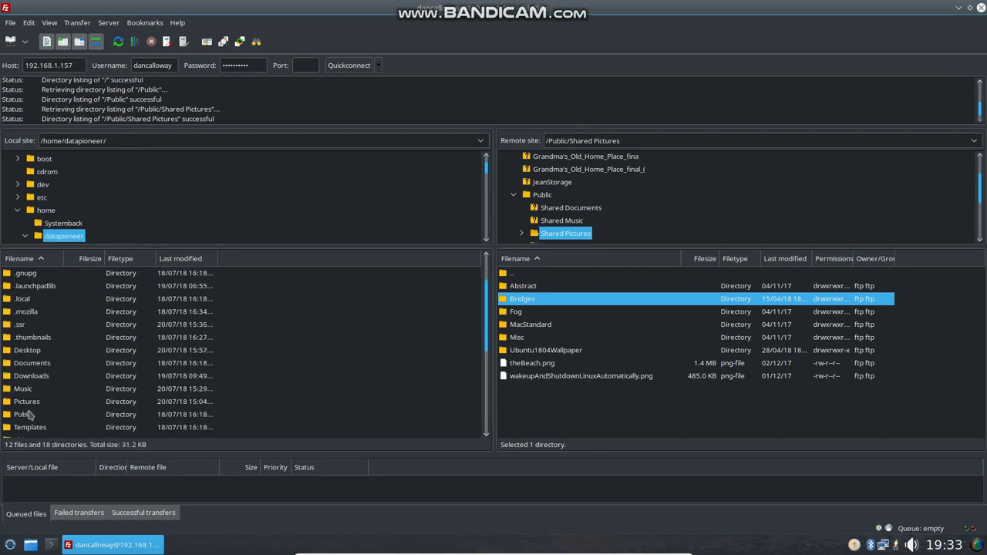
double_click(28, 402)
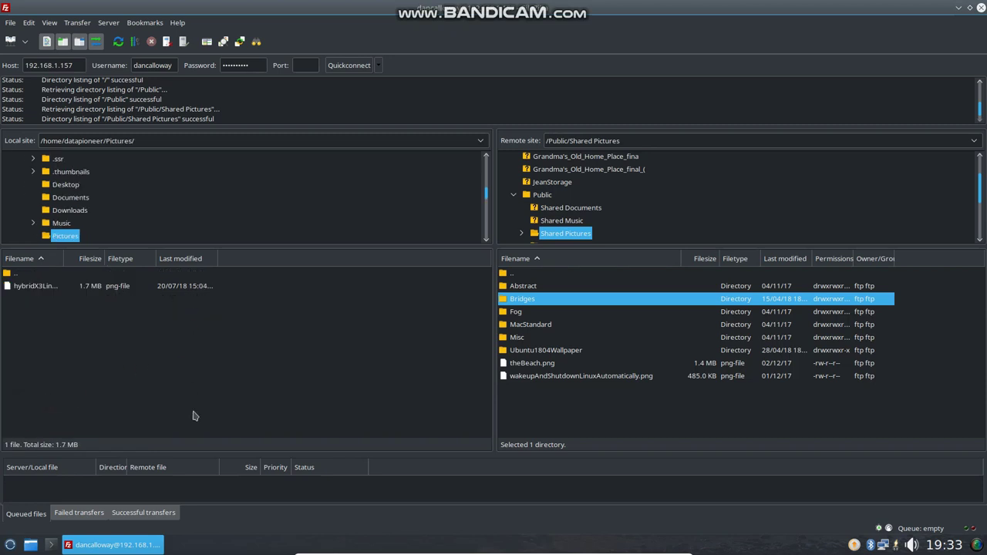
Download the remote Bridges folder into local Pictures, then close FileZilla.
drag(521, 301, 154, 333)
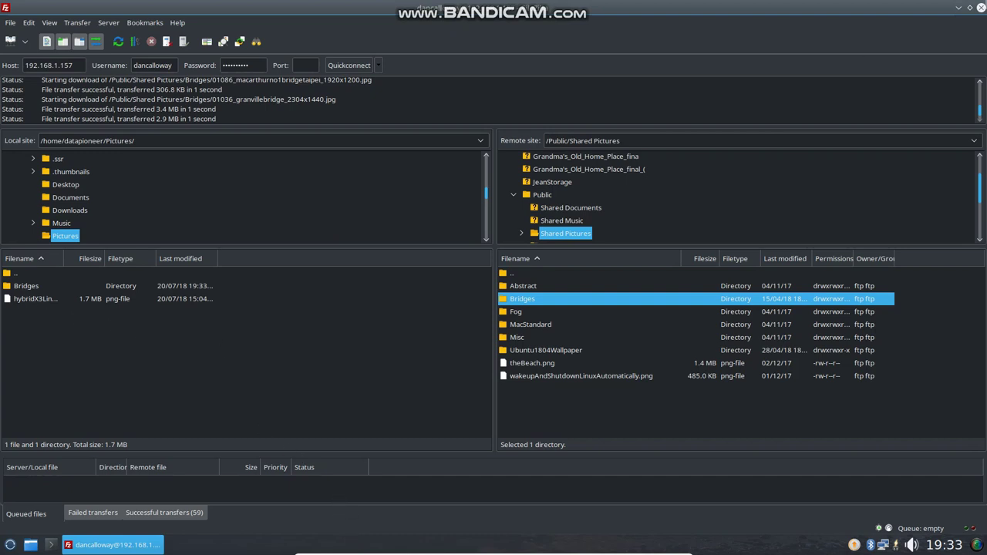
click(980, 8)
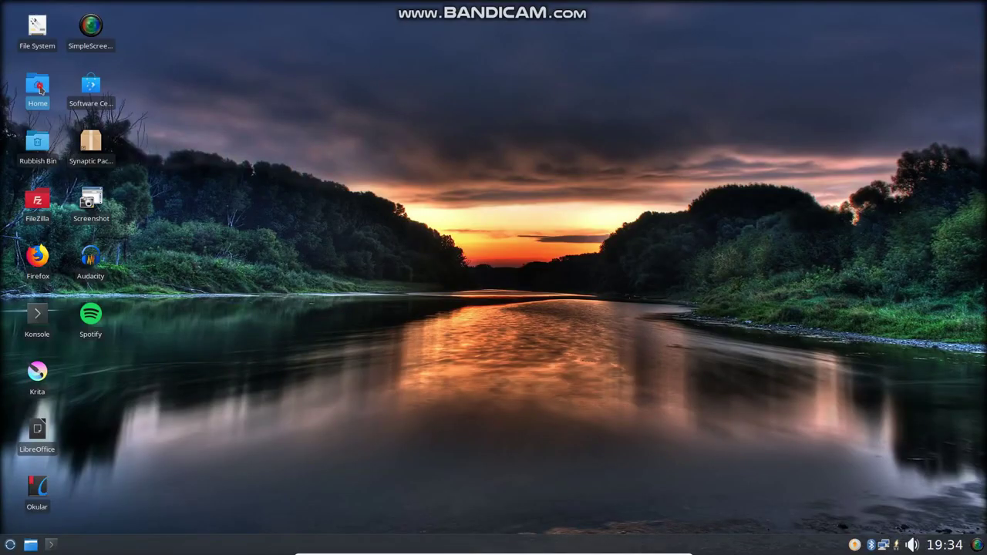
Browse Home > Pictures > Bridges to view the downloaded photos, then close Dolphin.
double_click(38, 88)
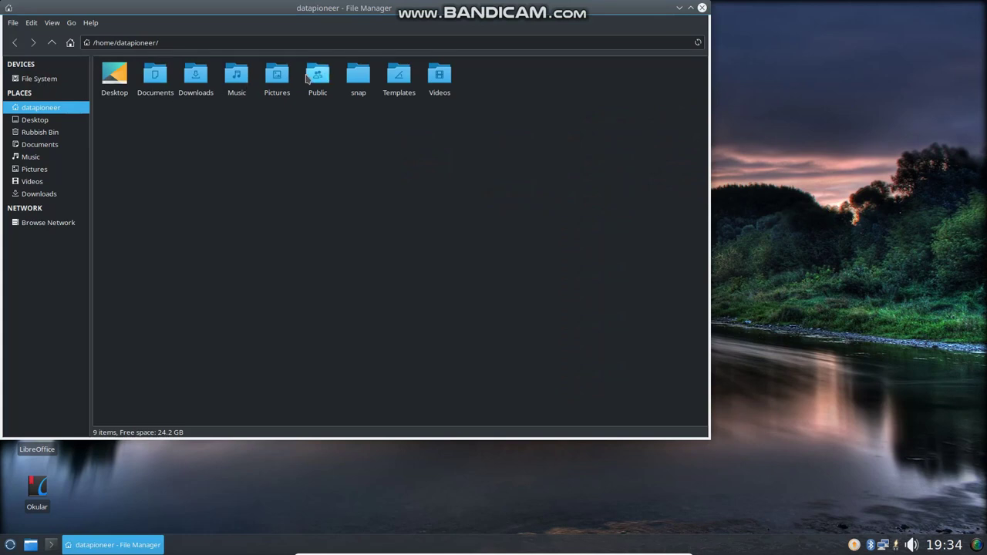
double_click(277, 79)
click(118, 79)
double_click(117, 79)
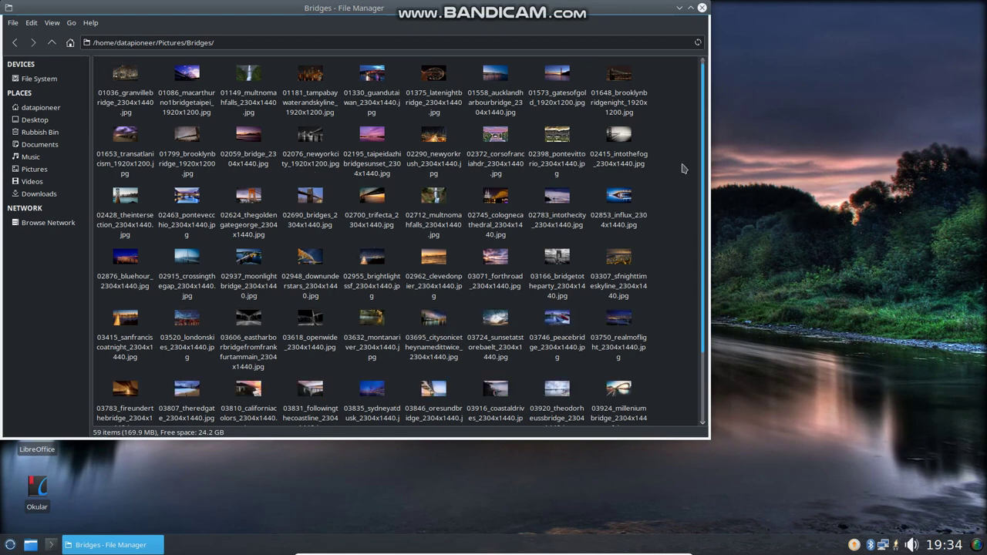
drag(700, 164, 708, 136)
click(702, 7)
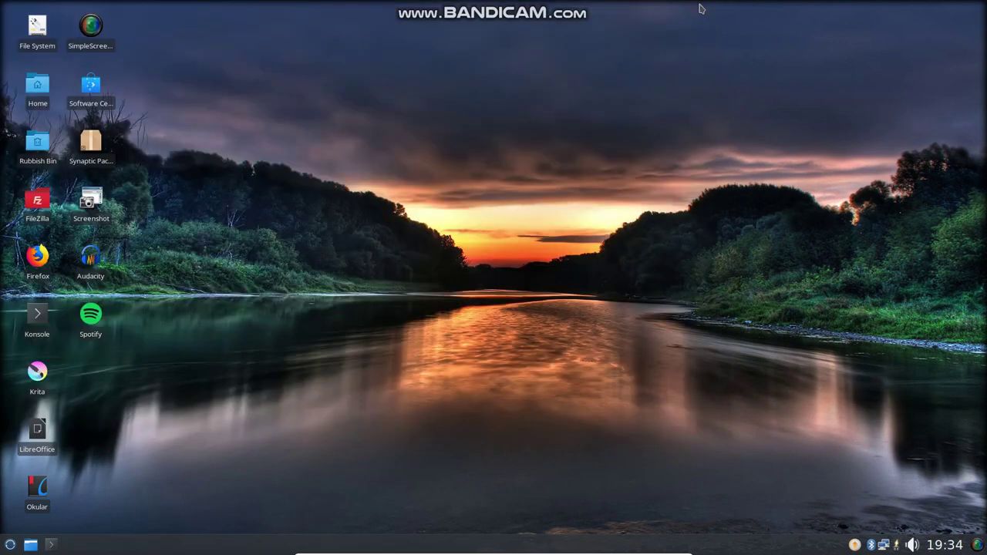
Launch Firefox from the Internet category of the applications menu.
click(10, 546)
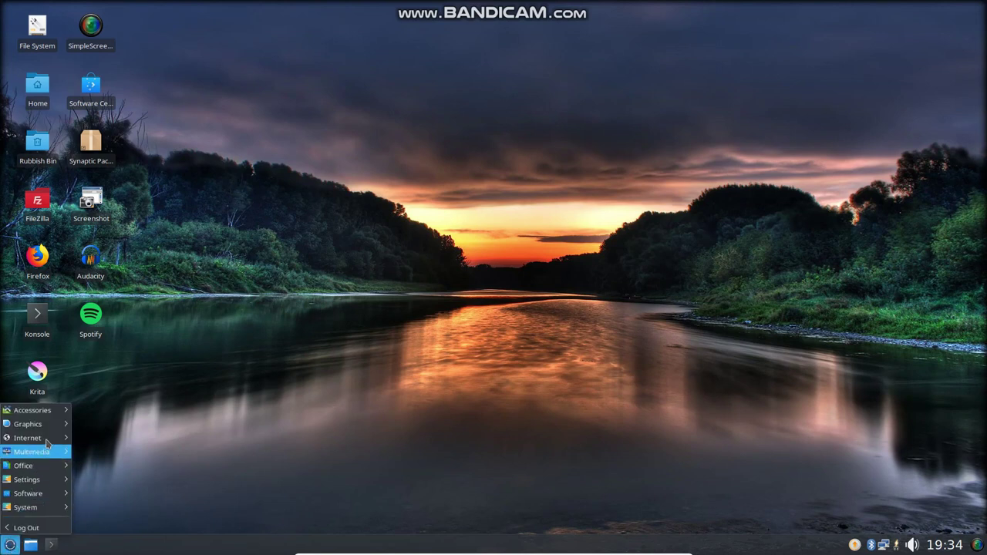
mouse_move(47, 441)
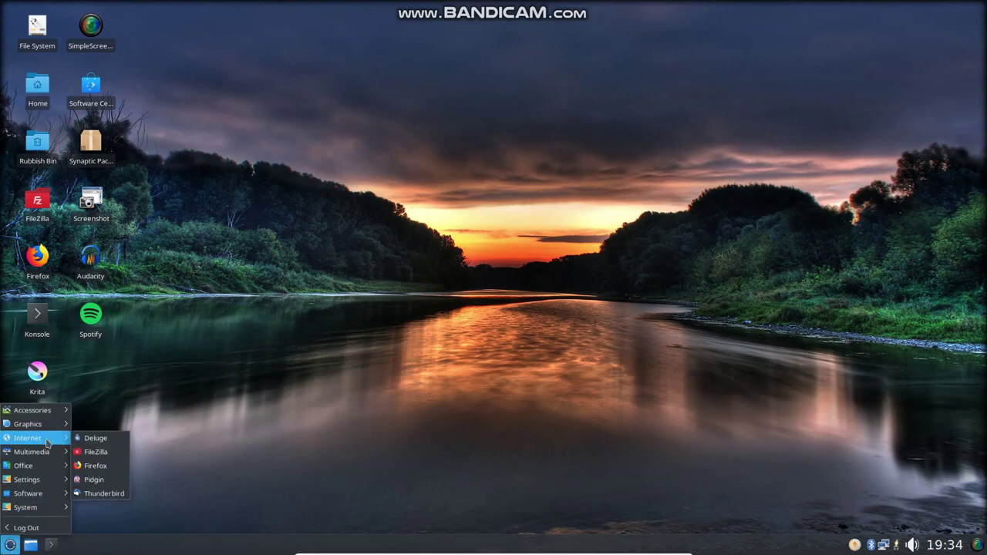
click(96, 466)
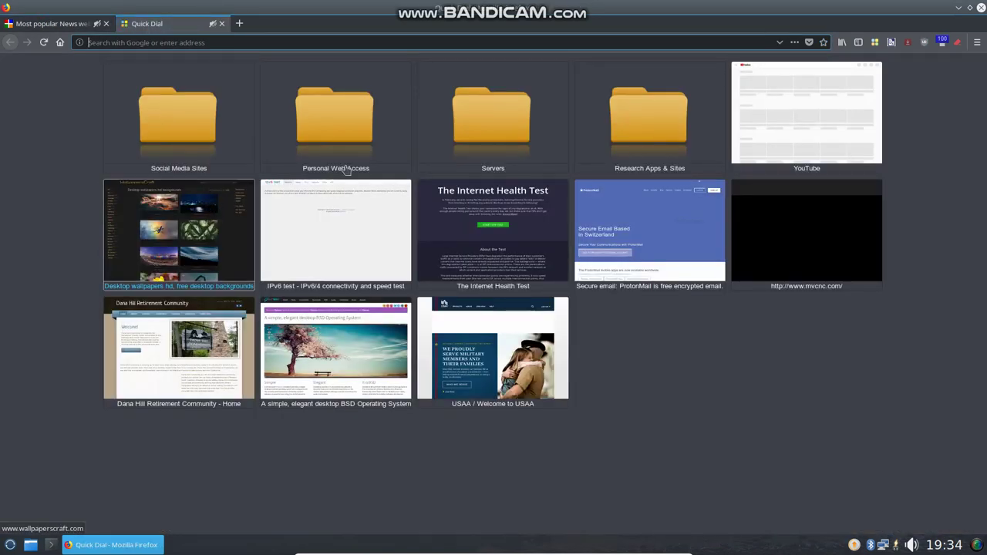
Check Help > About Firefox, showing version 61.0.1 (64-bit), and close the dialog.
click(976, 44)
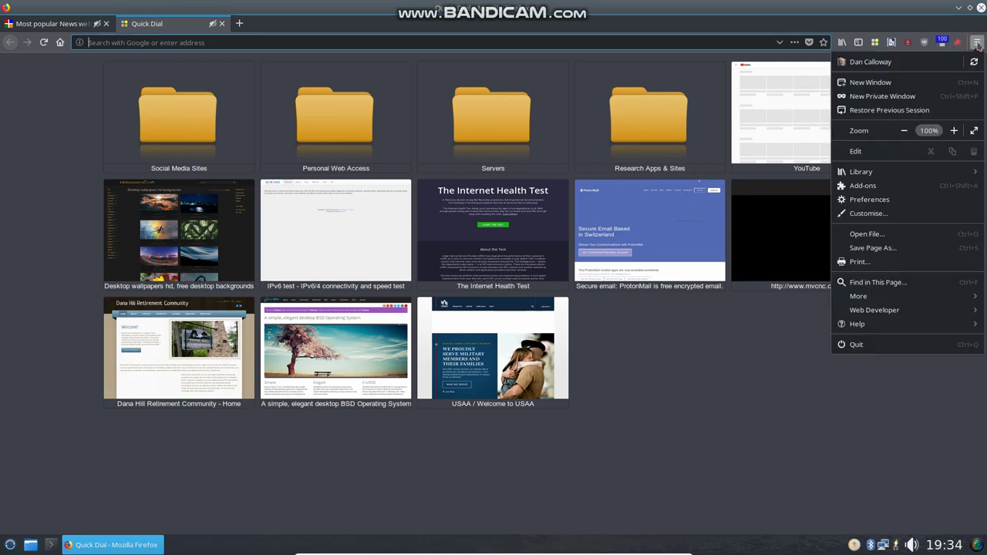
click(874, 327)
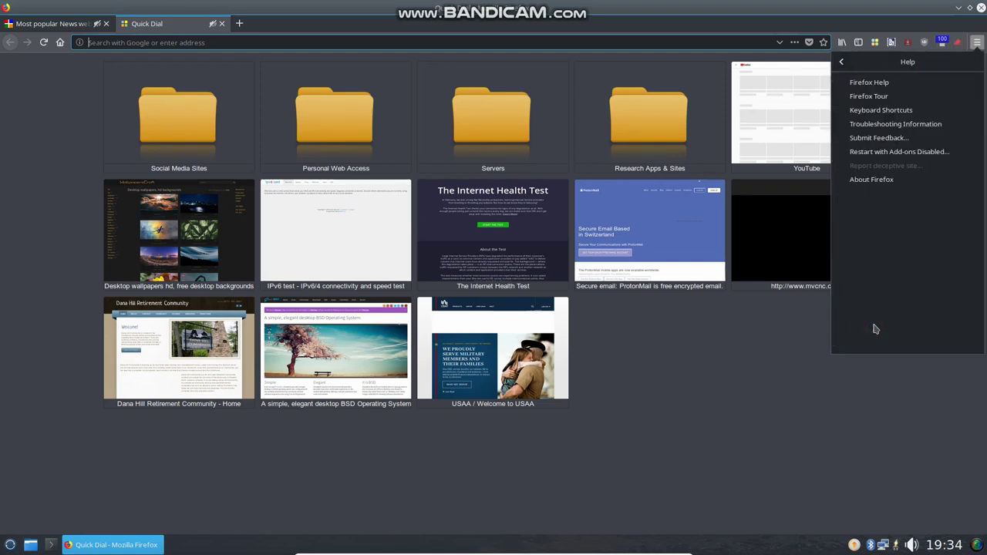
click(862, 182)
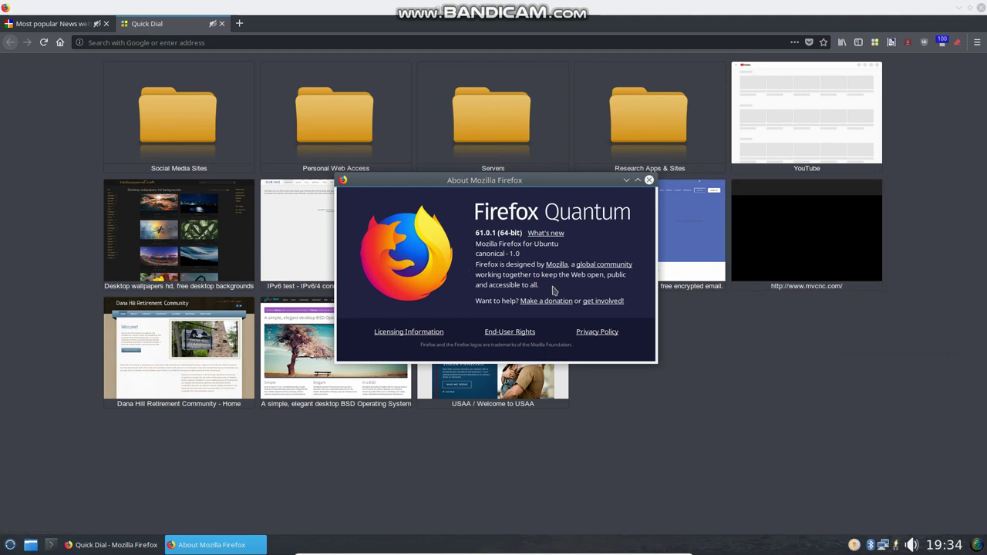
click(649, 181)
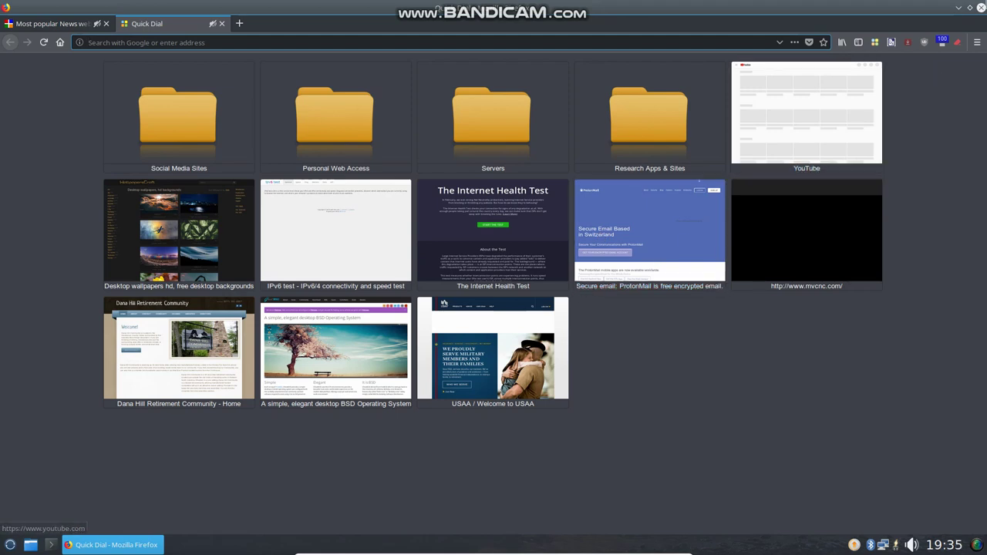
Close Firefox and launch Audacity from the Multimedia category.
click(981, 7)
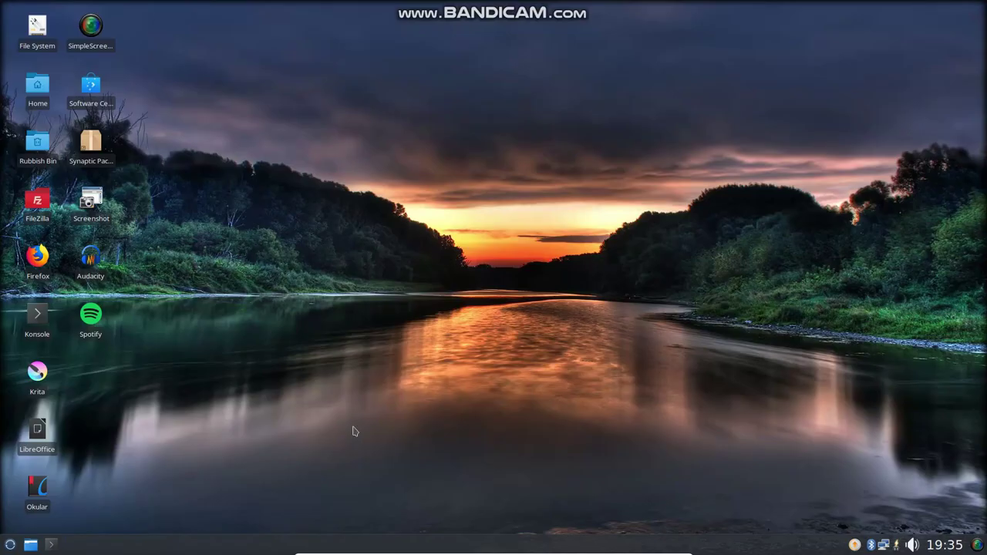
click(9, 545)
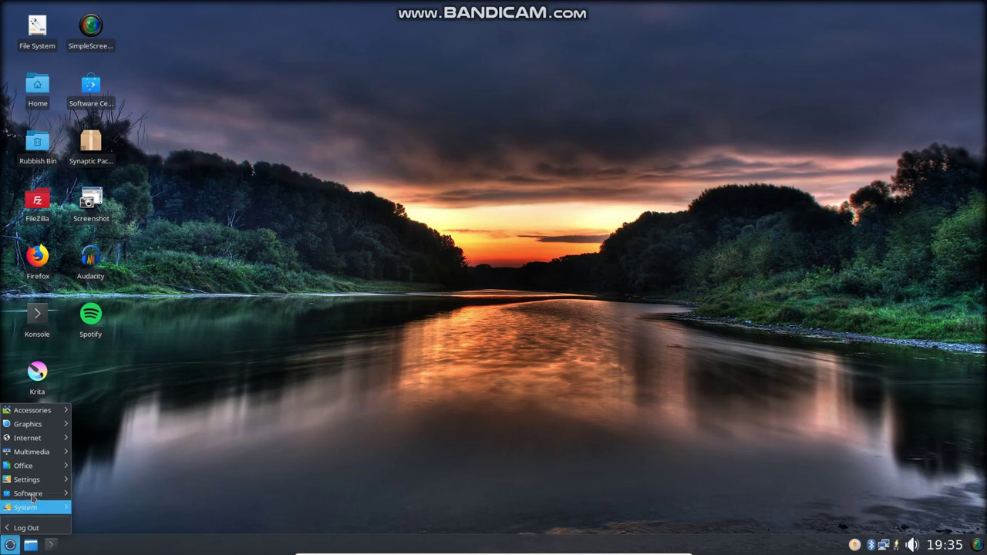
mouse_move(34, 439)
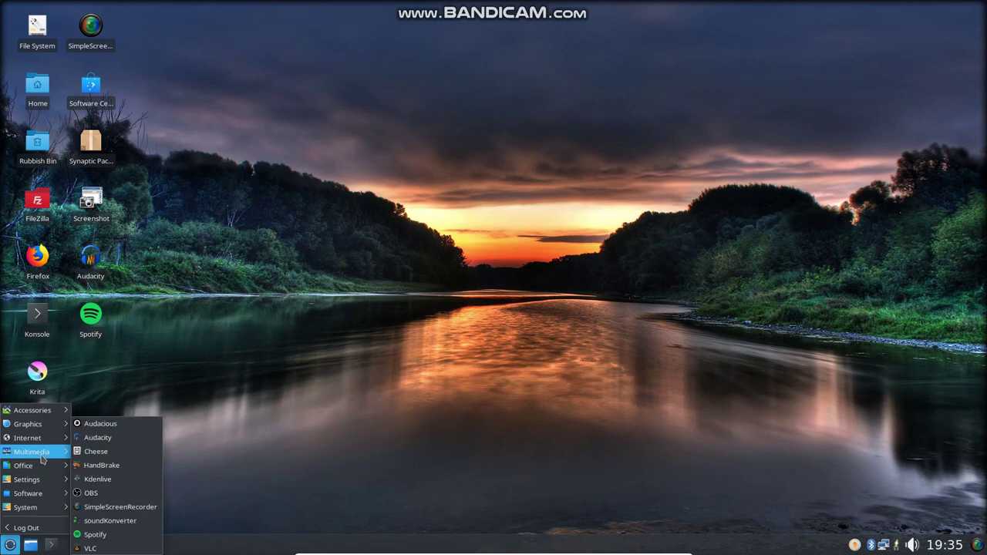
click(95, 438)
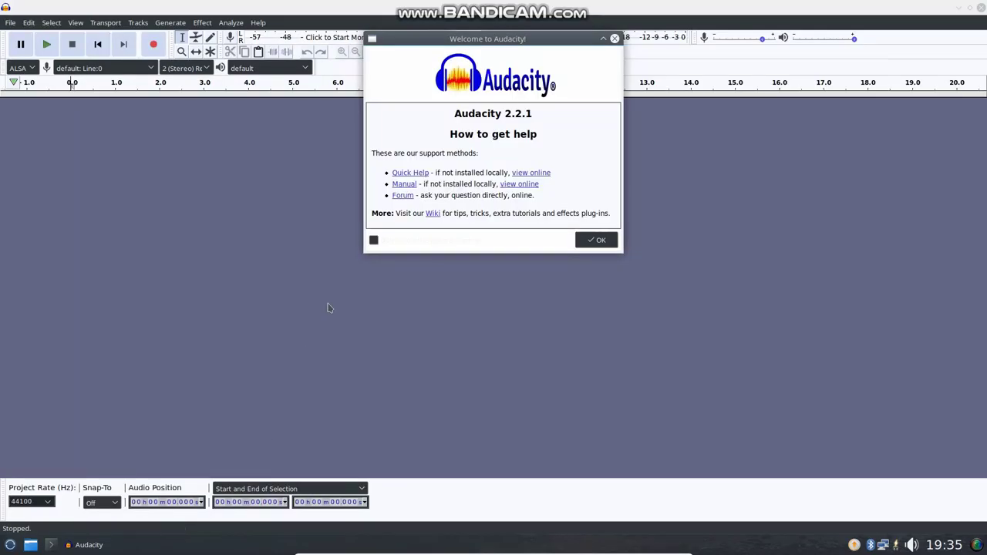
Turn off the Audacity welcome screen and open bensound-adaytoremember.mp3.
click(374, 240)
click(599, 242)
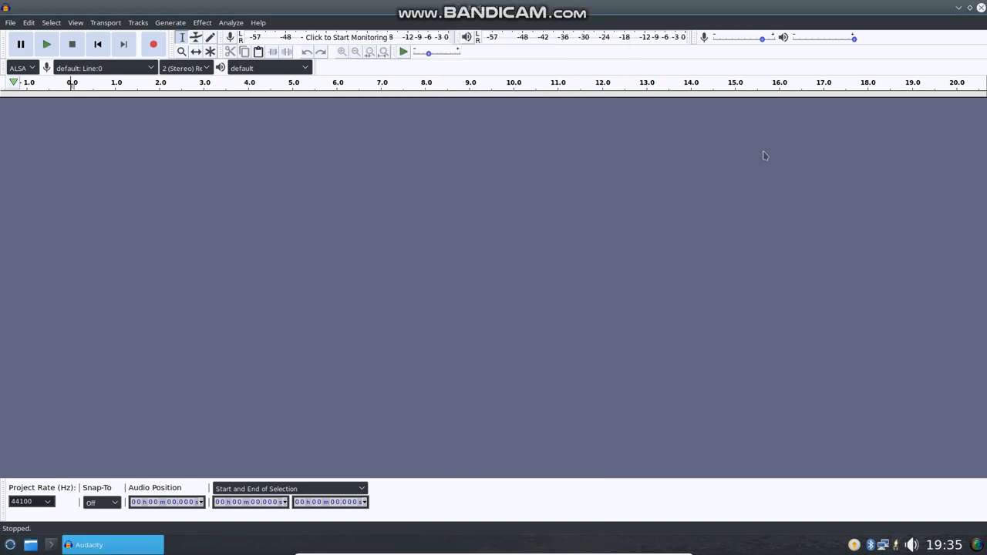
click(9, 23)
click(24, 51)
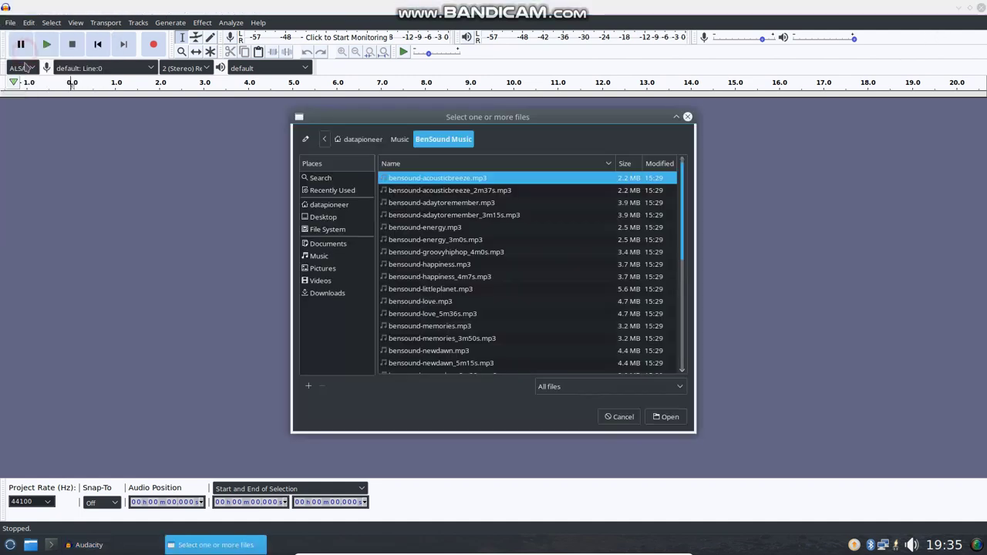
click(401, 204)
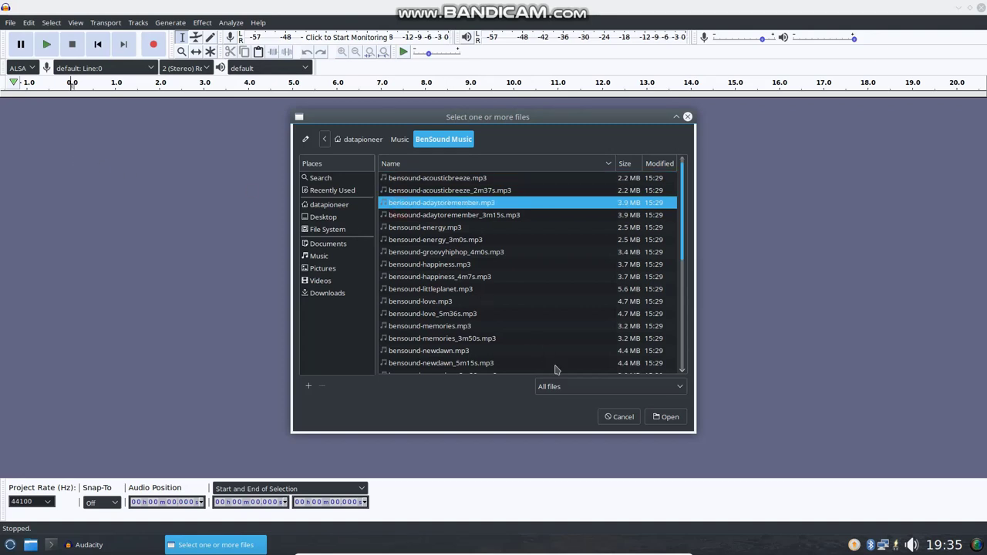
click(665, 418)
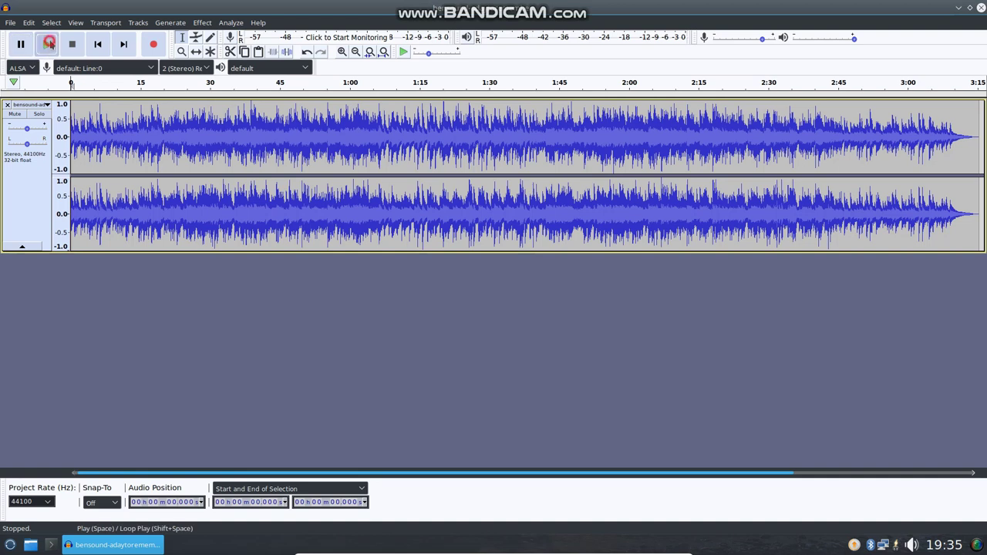
Play the song briefly, stop it, and close Audacity.
click(47, 44)
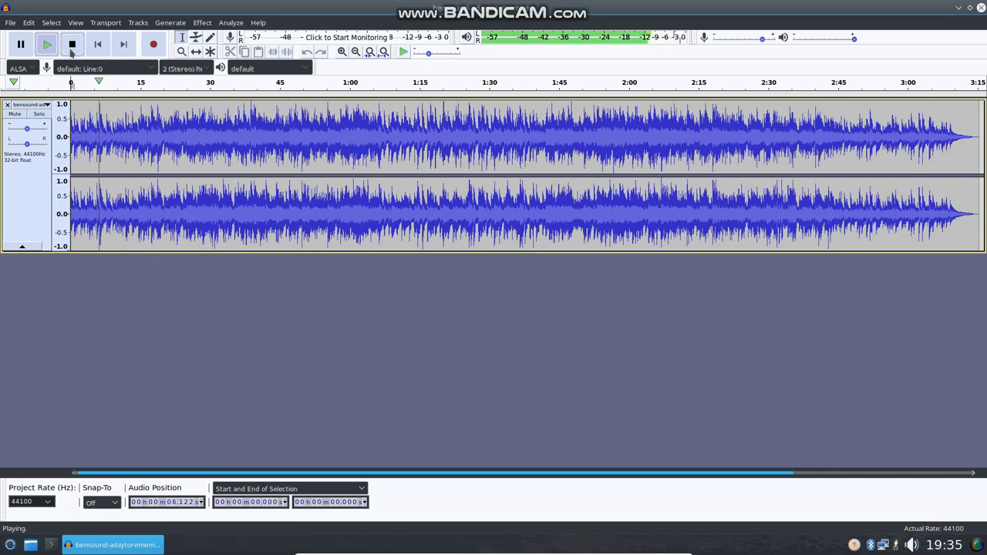
click(72, 44)
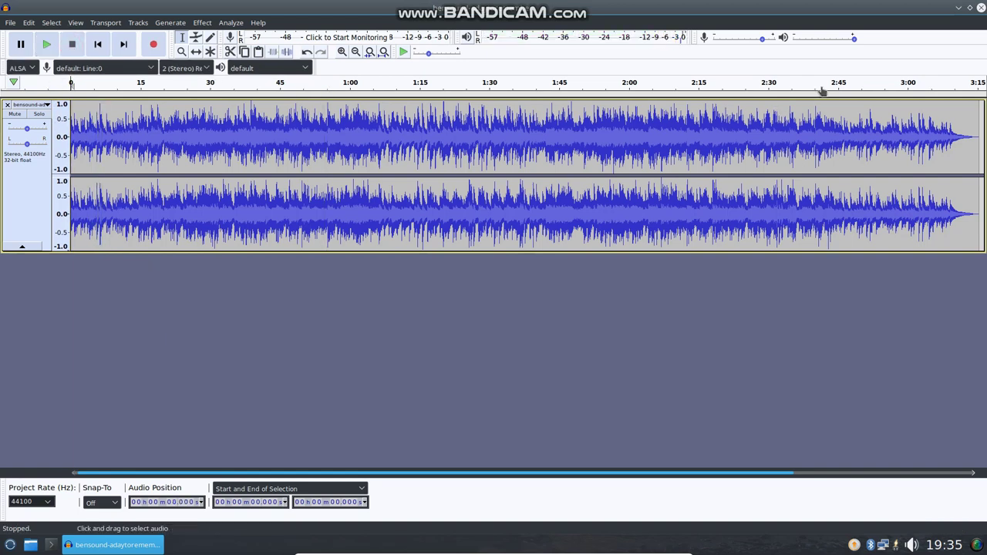
click(980, 7)
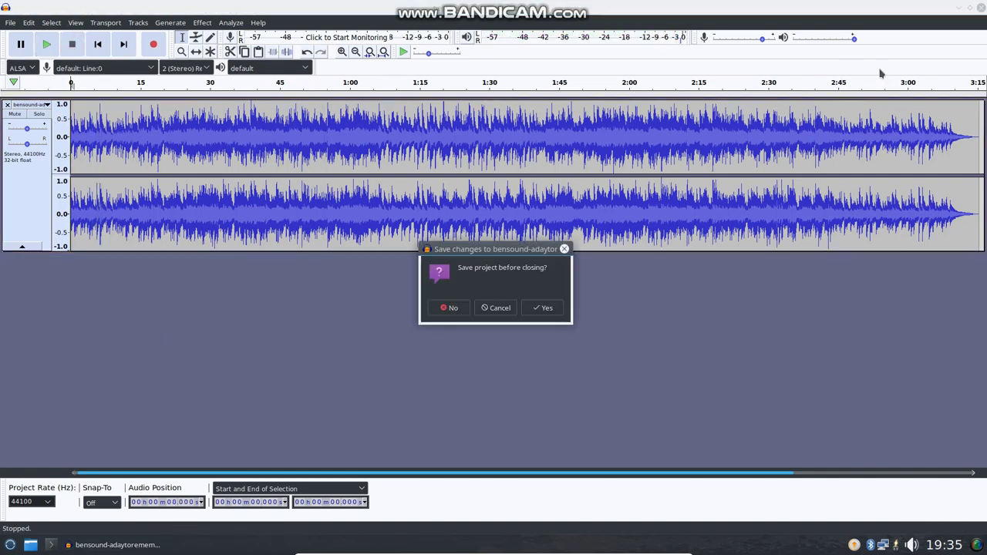
Close Audacity without saving the project and launch VLC media player.
click(449, 308)
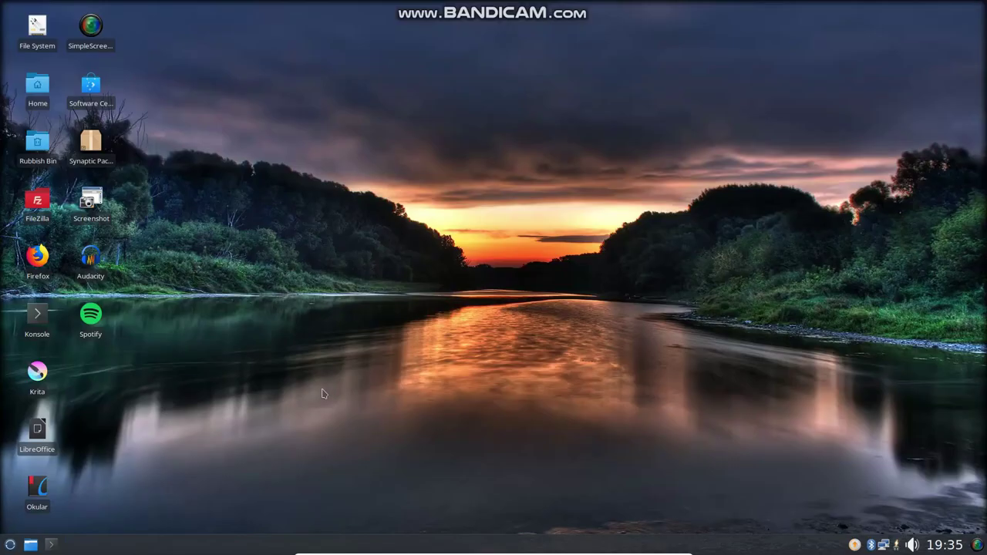
click(11, 544)
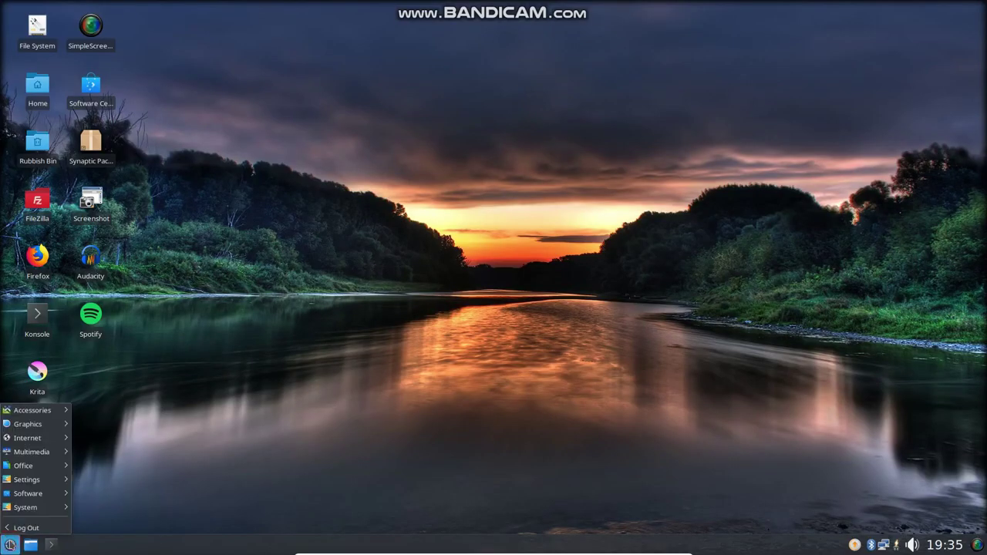
mouse_move(41, 459)
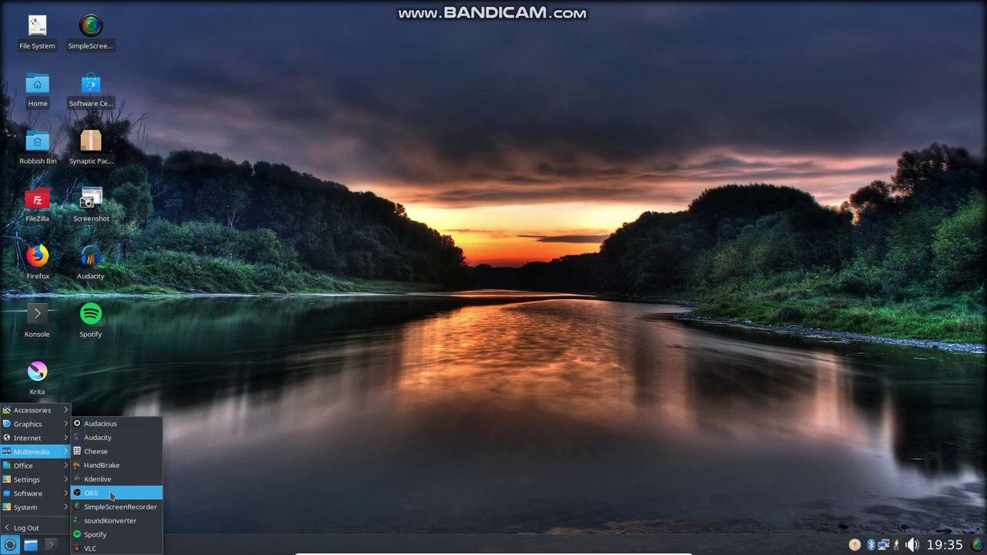
click(110, 550)
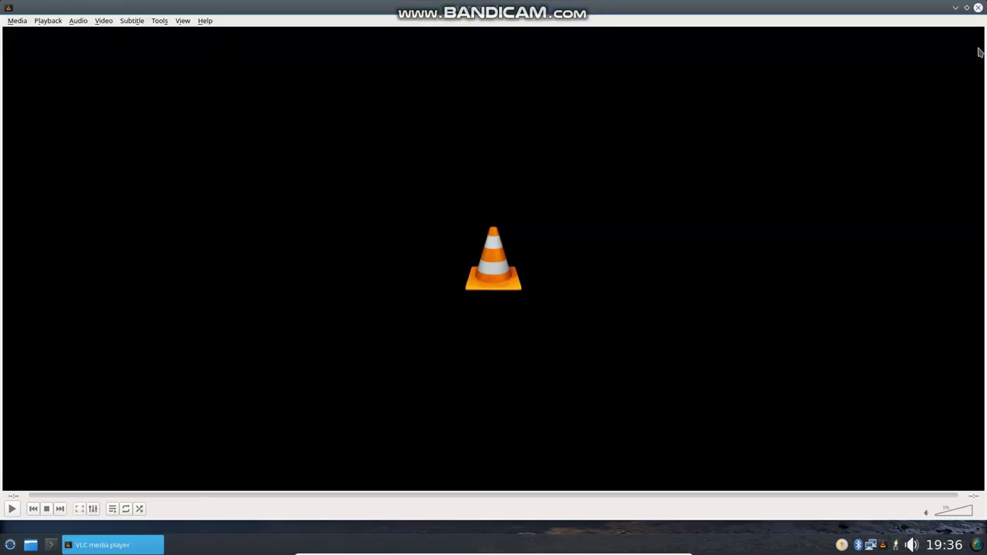
Open new-2018-07-20_15.22.23.mp4 from the Videos folder in VLC for playback.
click(19, 21)
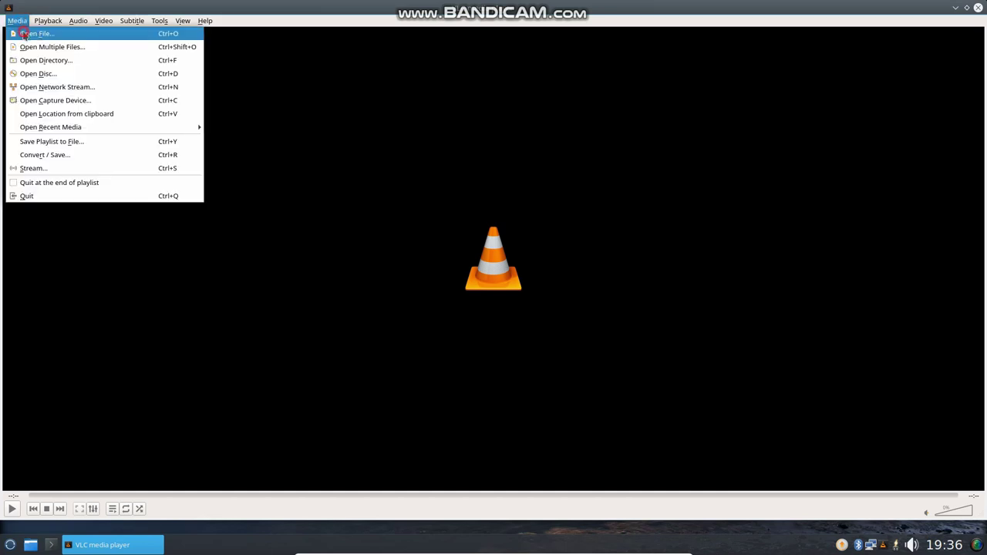
click(23, 34)
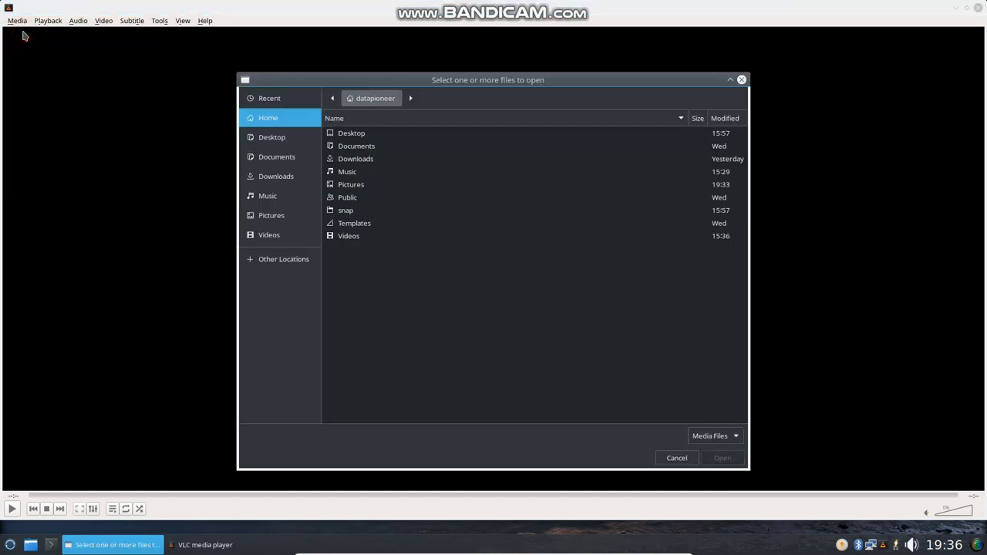
double_click(353, 240)
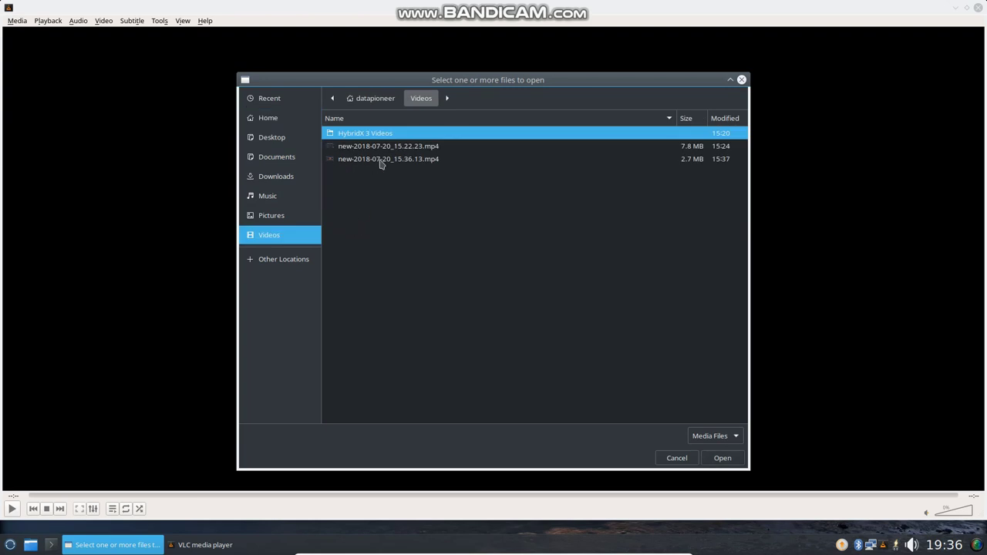
click(384, 147)
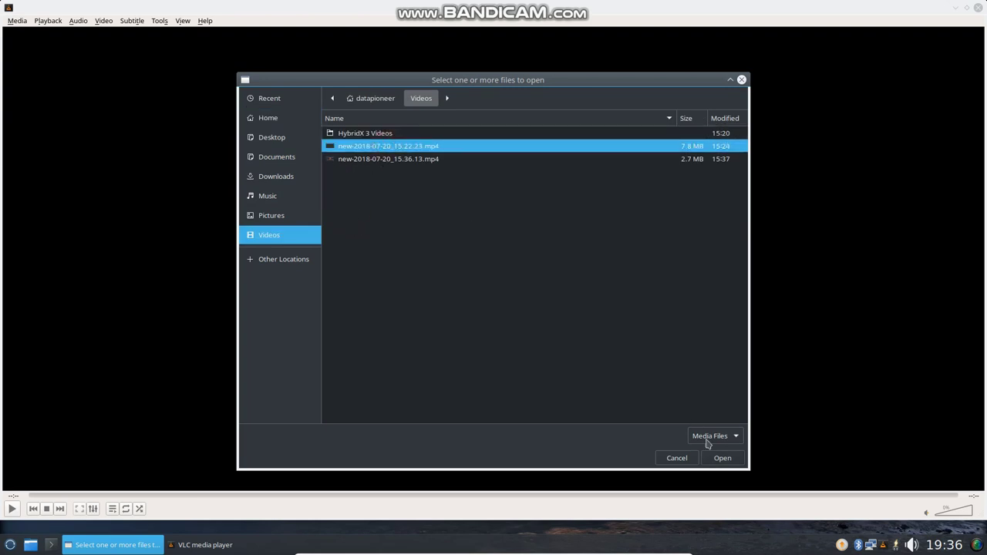
click(720, 459)
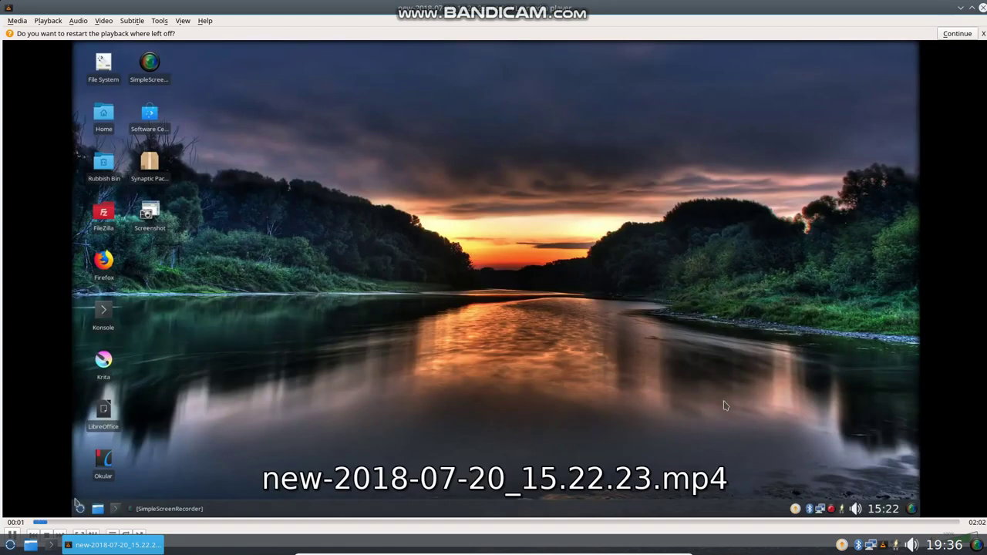
Bring the VLC window back into focus and stop the recording's playback.
click(85, 545)
click(85, 545)
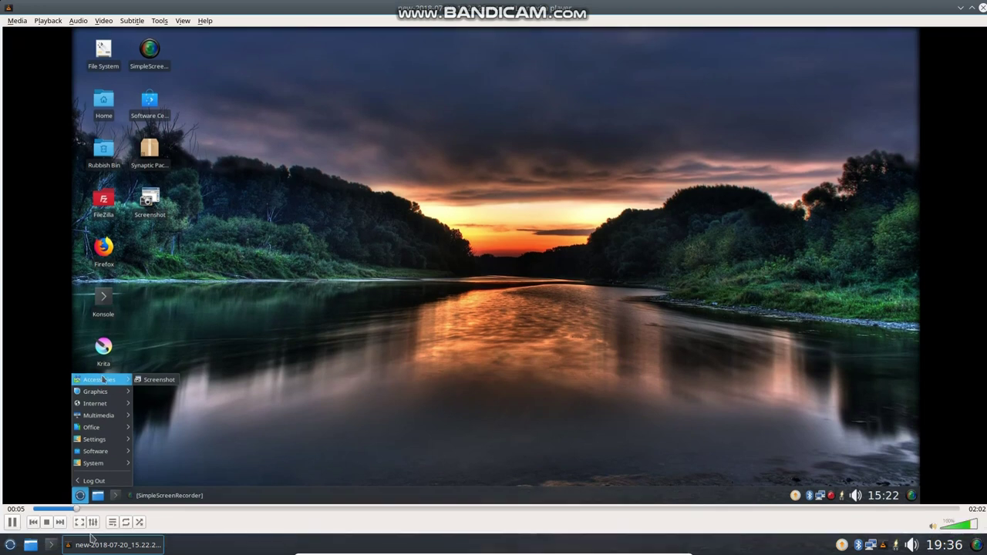
click(44, 522)
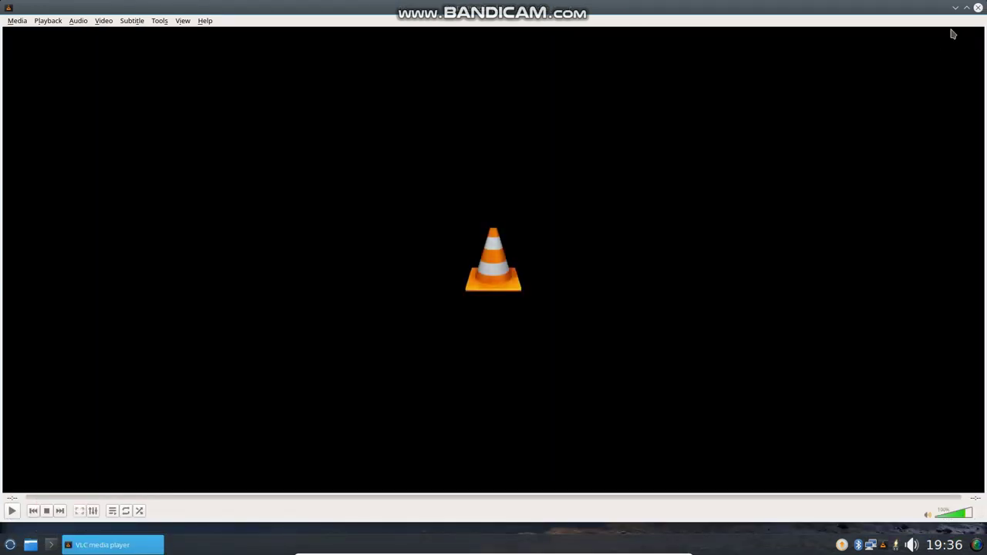
Close VLC and launch LibreOffice from the launcher's Office menu.
click(977, 8)
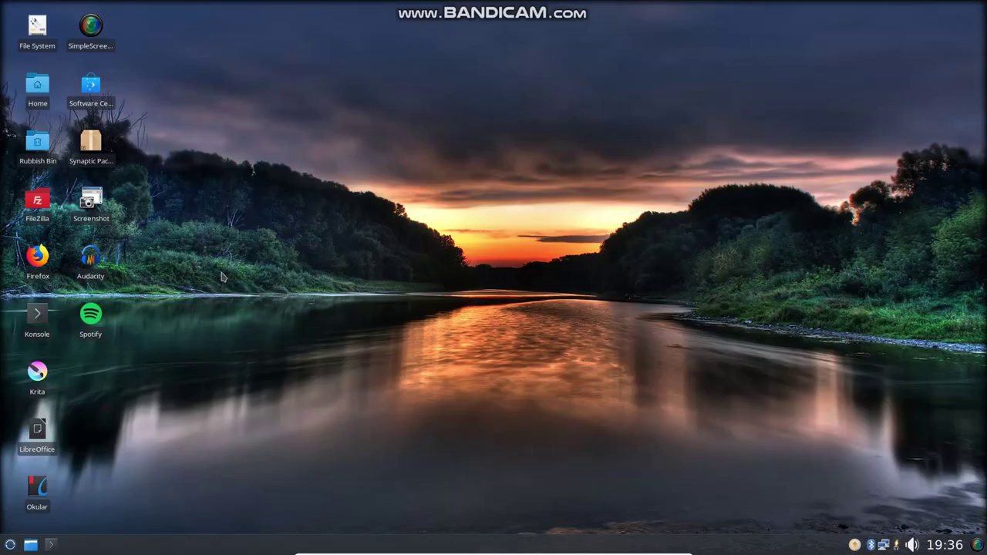
click(10, 545)
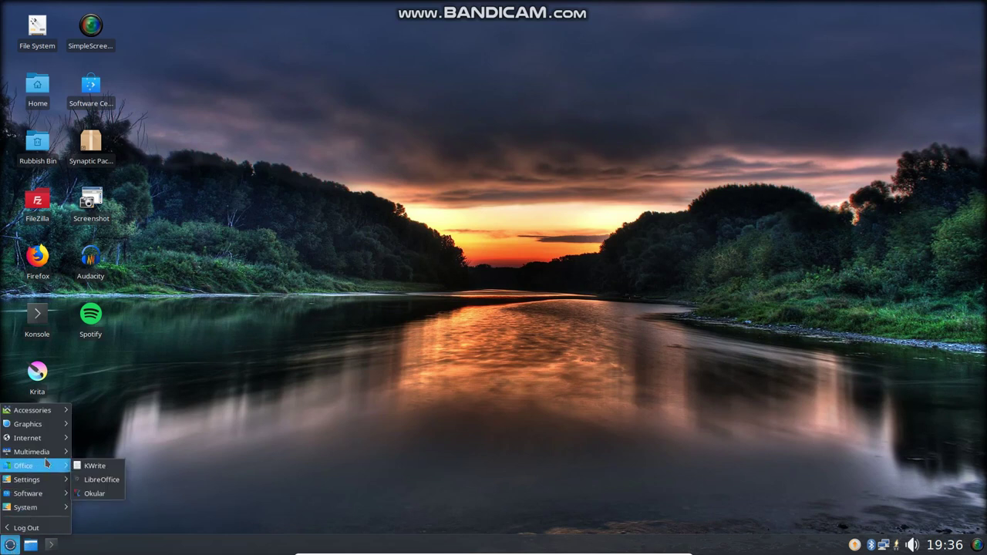
click(103, 479)
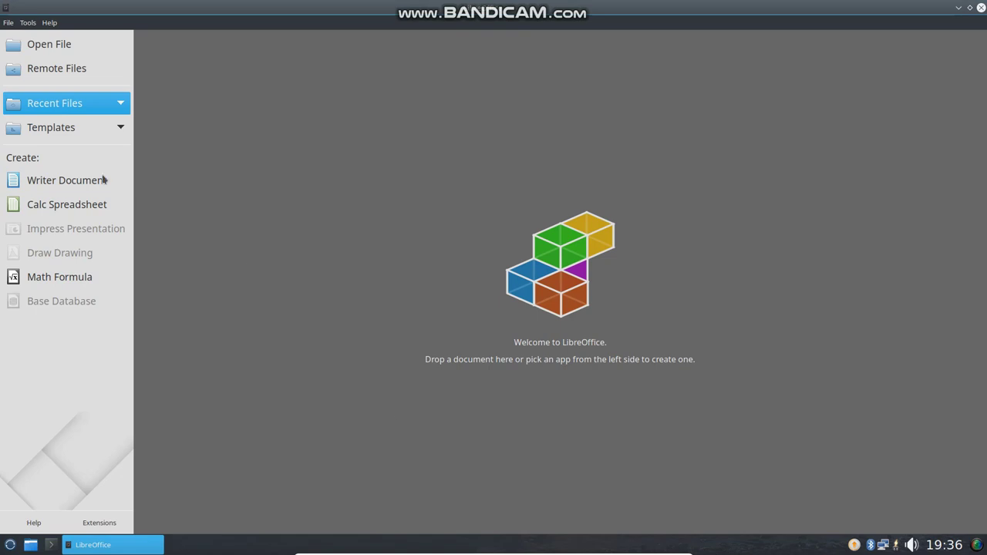
Create a Writer document with the heading 'Title Page' in Title style, then close it without saving.
click(65, 179)
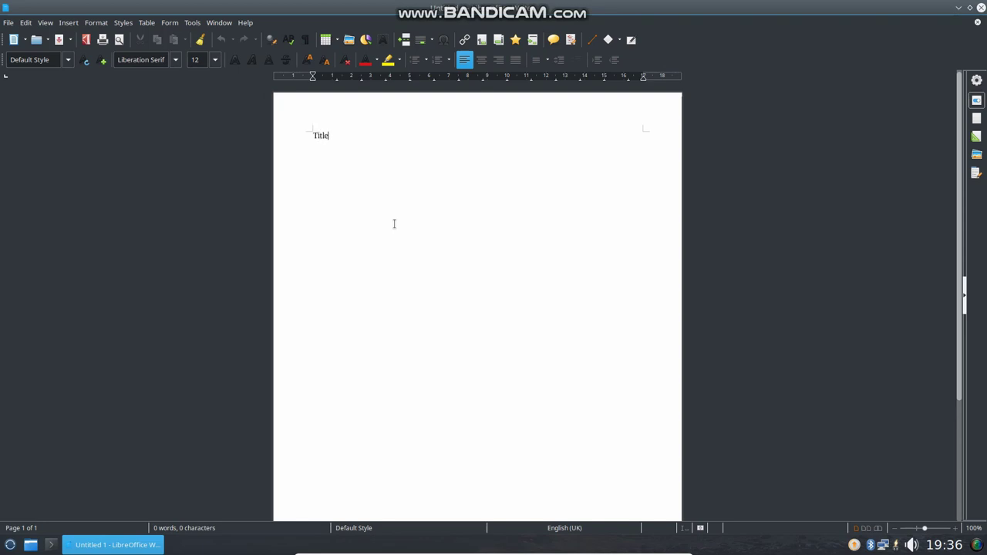
text(e)
click(317, 137)
click(122, 23)
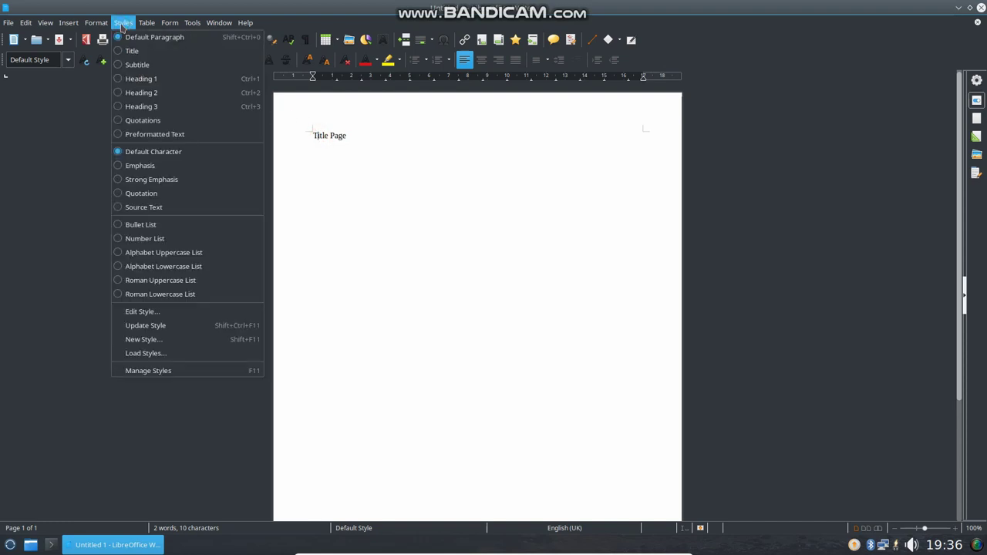
click(127, 51)
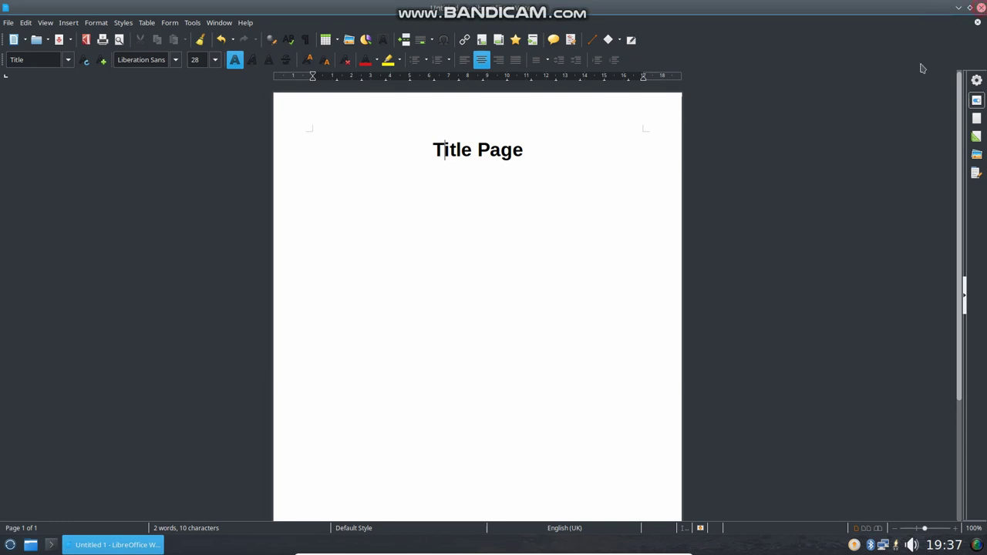
click(981, 8)
click(497, 296)
In maximized Settings, raise the number of workspaces from 1 to 2 and close Workspaces.
click(10, 544)
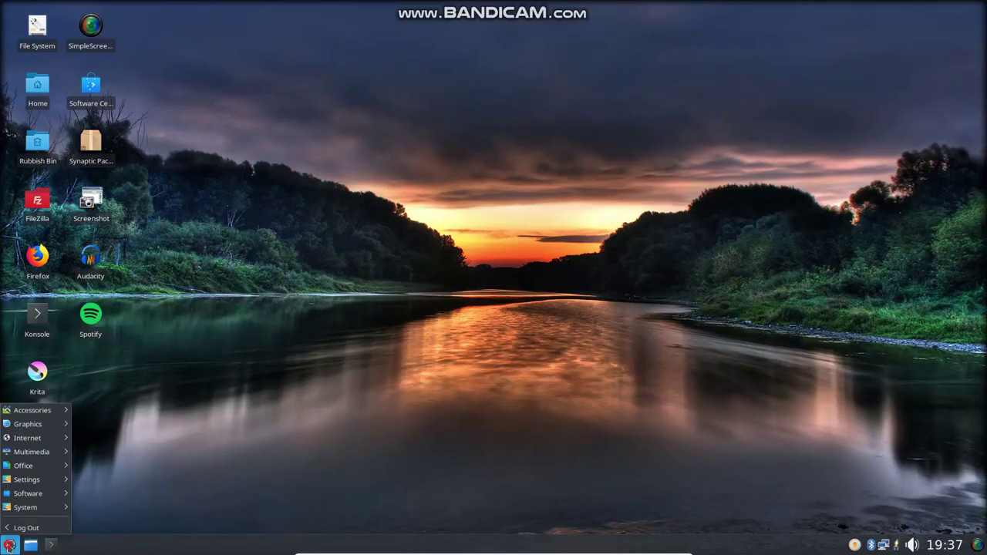
mouse_move(34, 485)
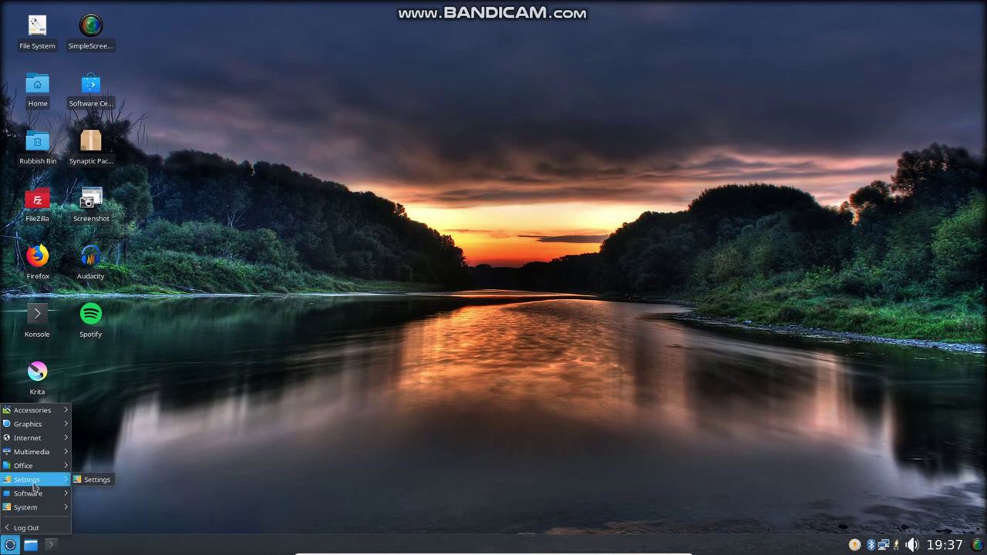
click(93, 480)
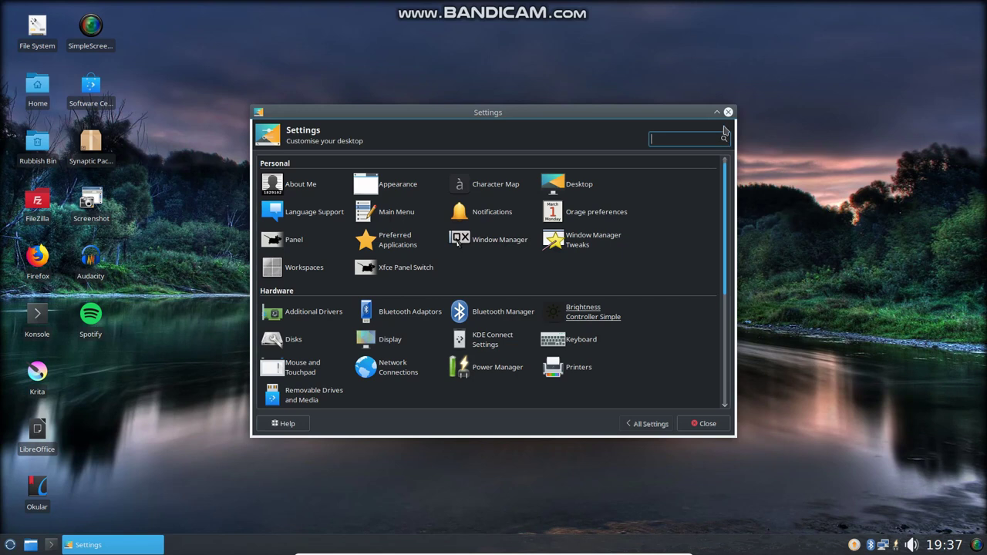
click(717, 113)
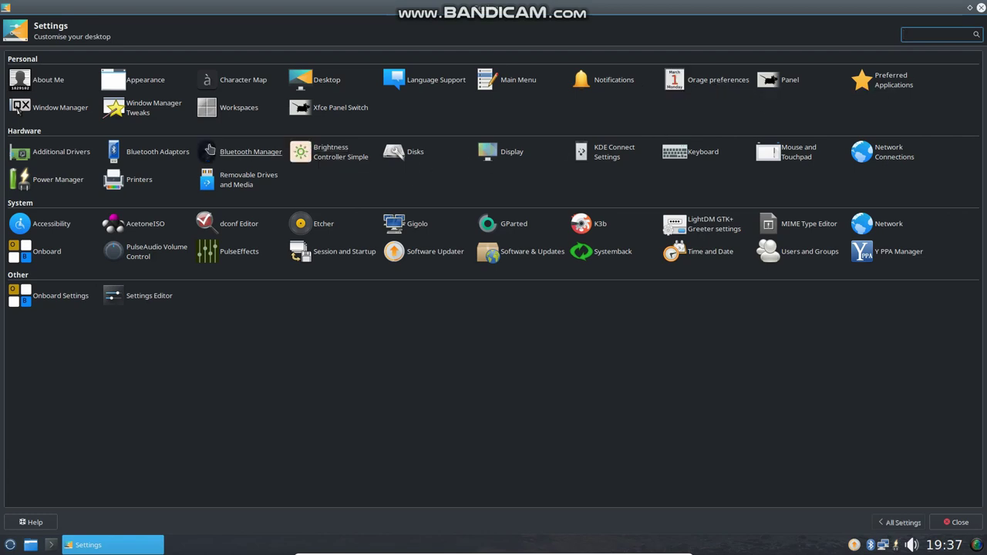
click(243, 109)
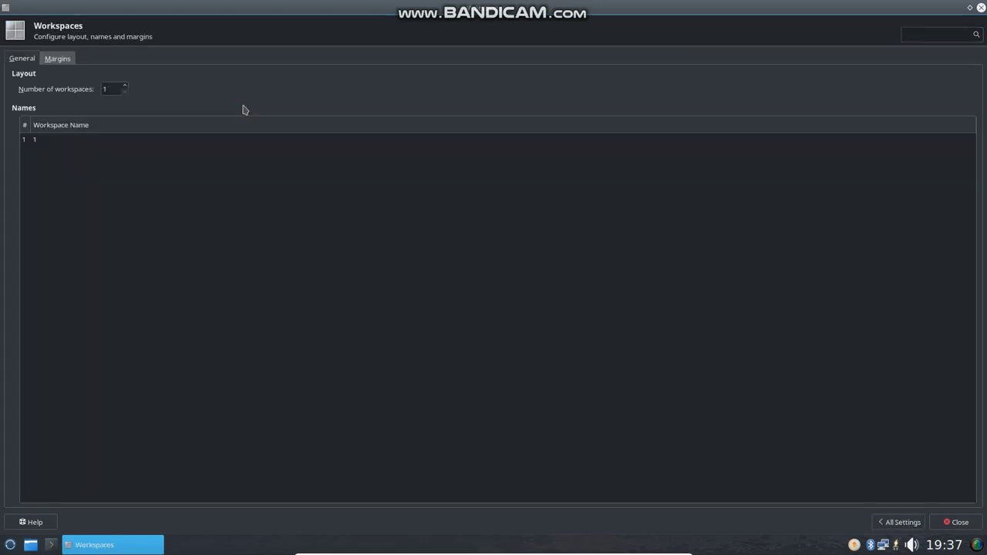
click(126, 87)
click(957, 522)
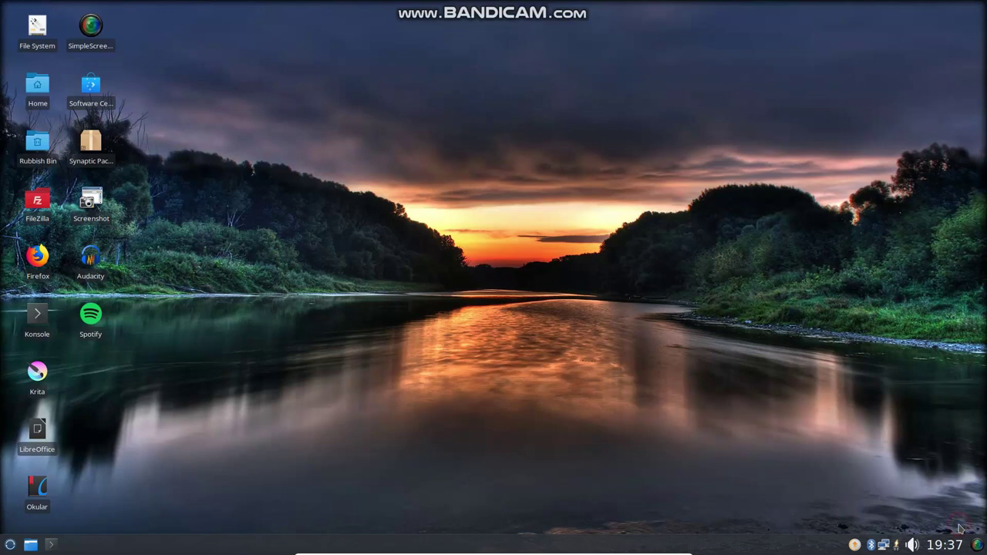
Reopen maximized Settings and view the Printers list showing the HP_DeskJet_2600_series printer, then close it.
click(11, 546)
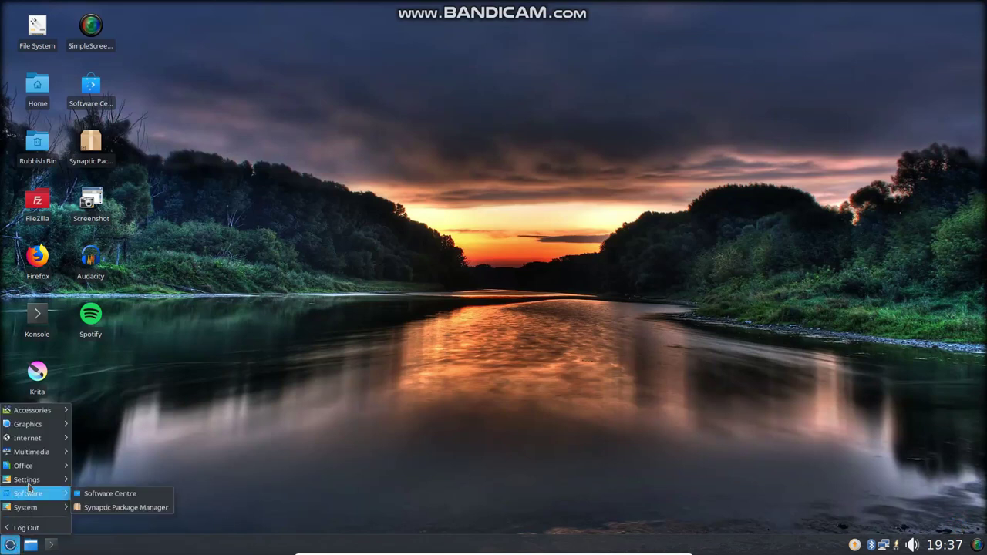
click(87, 483)
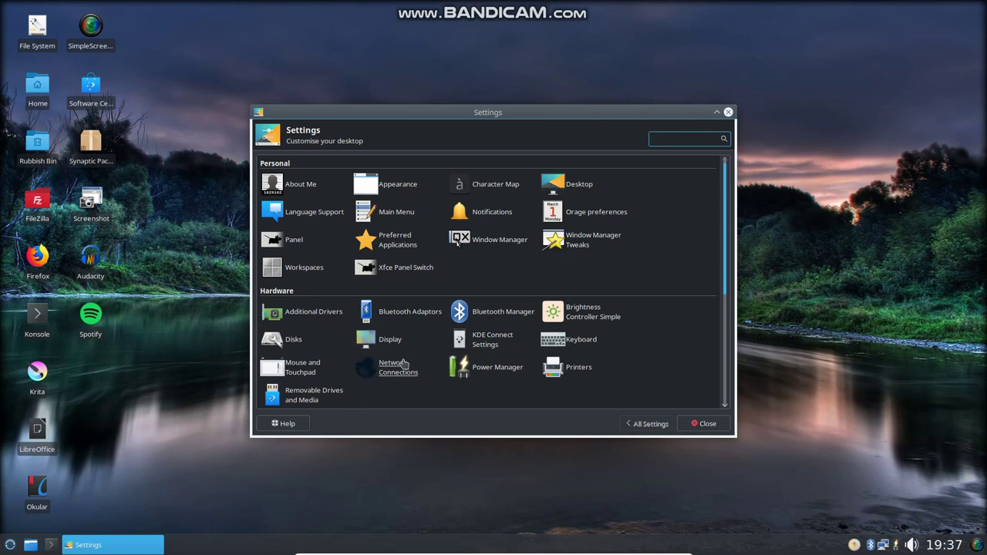
click(716, 113)
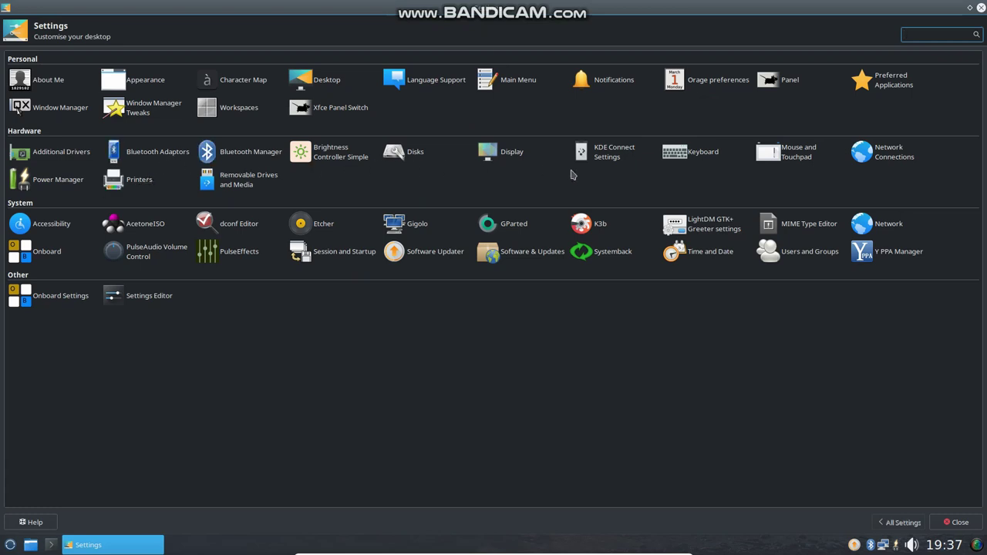
click(138, 182)
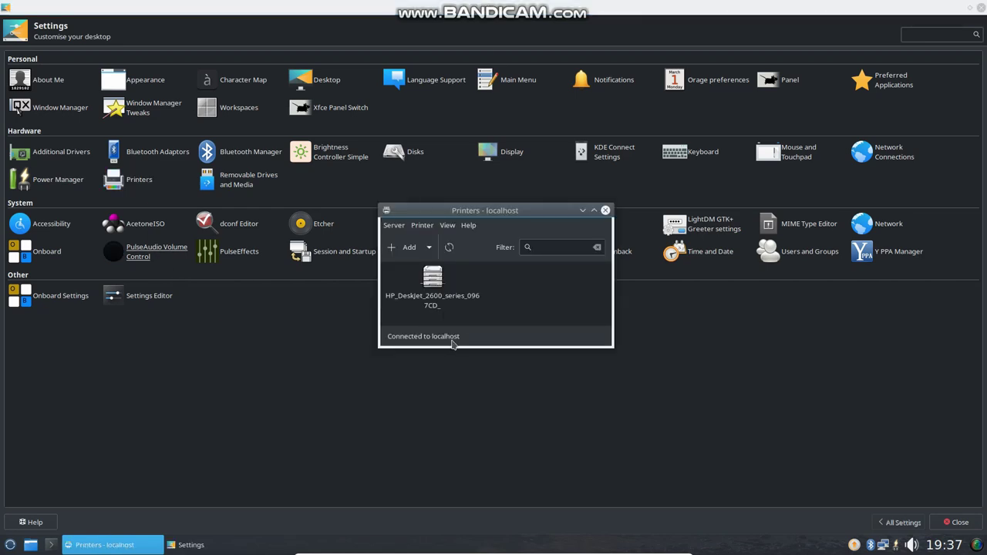
click(605, 211)
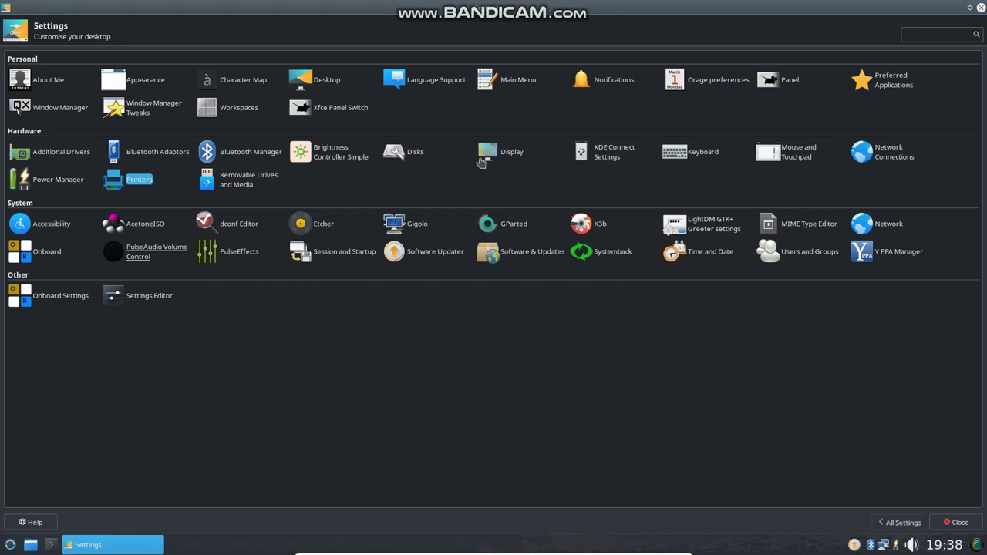
Look at the Display settings page, return to the overview, and close Settings.
click(489, 152)
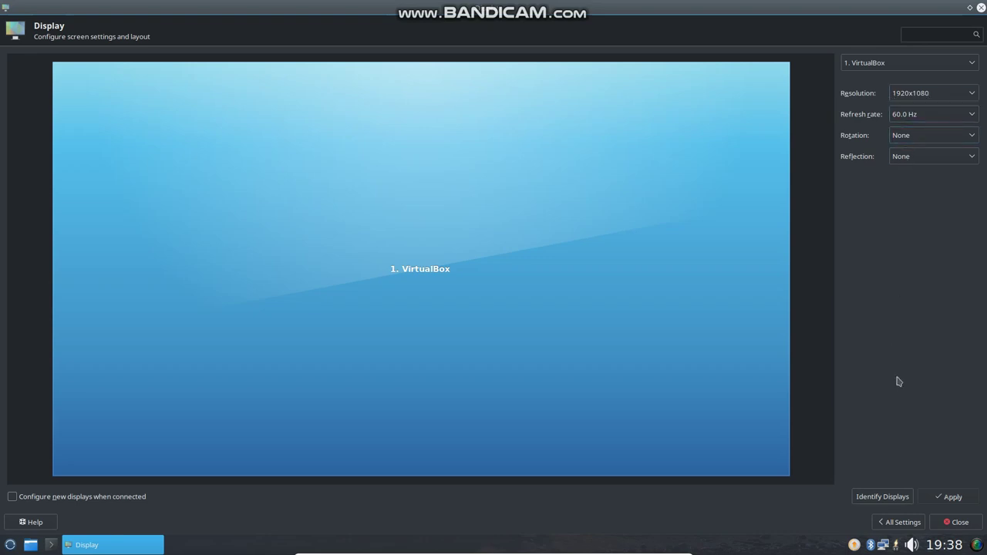
click(910, 524)
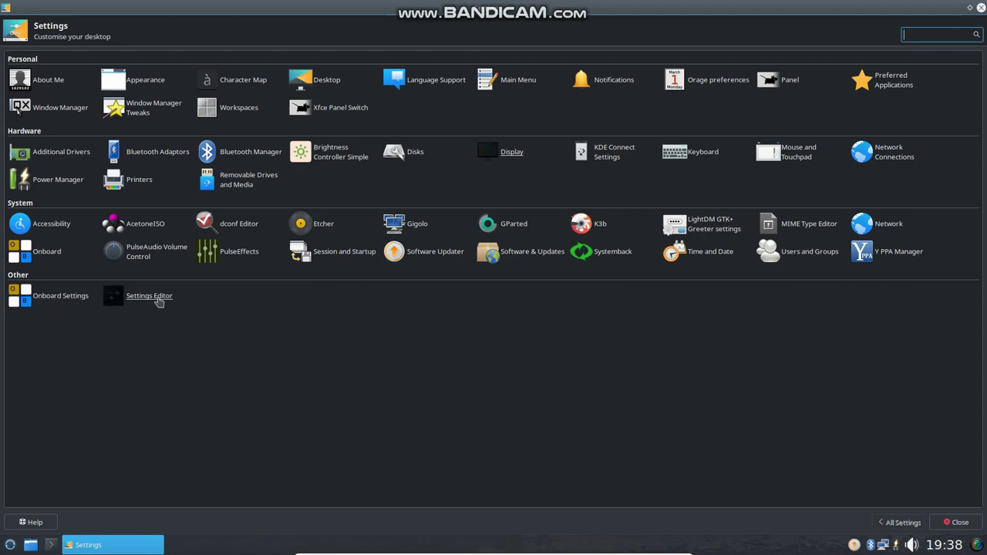
click(955, 523)
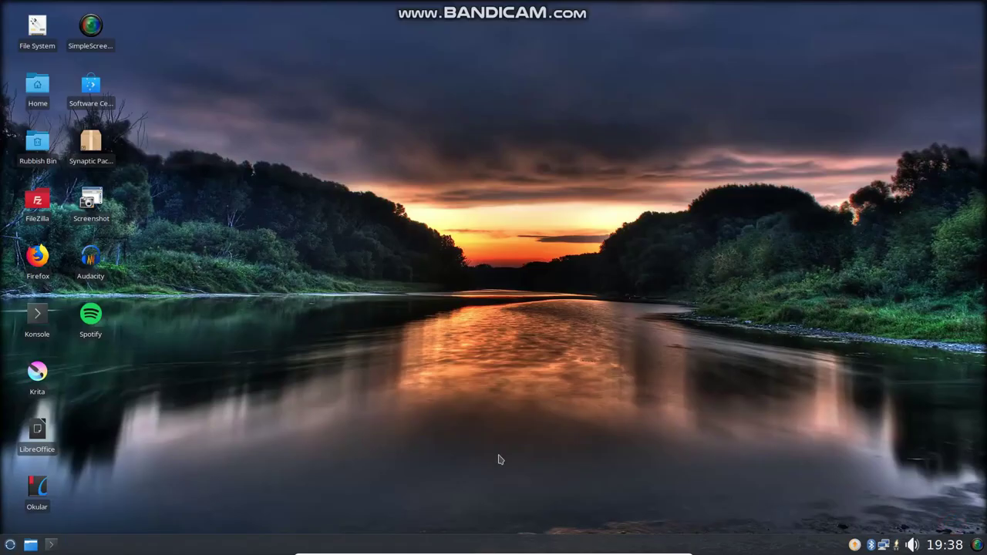
click(10, 544)
mouse_move(34, 497)
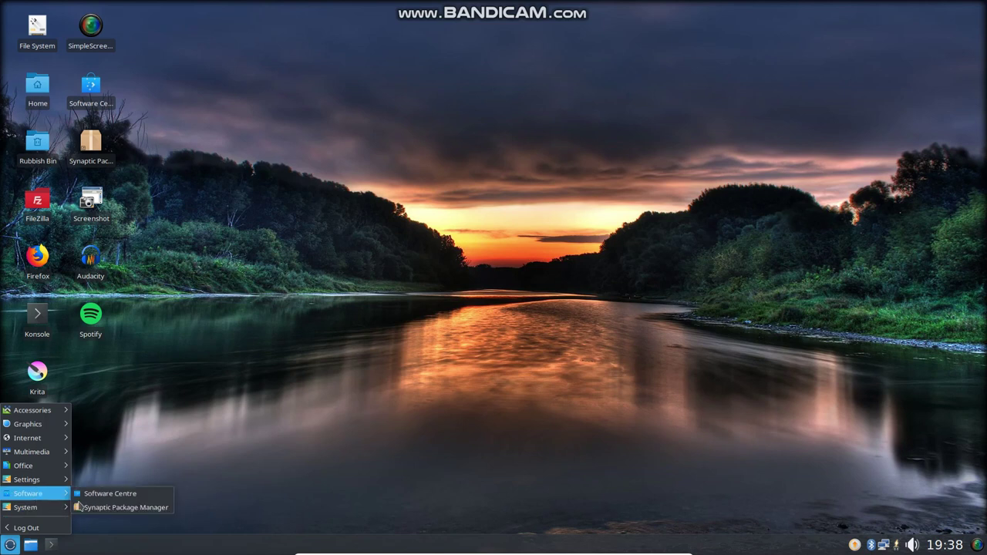
click(105, 493)
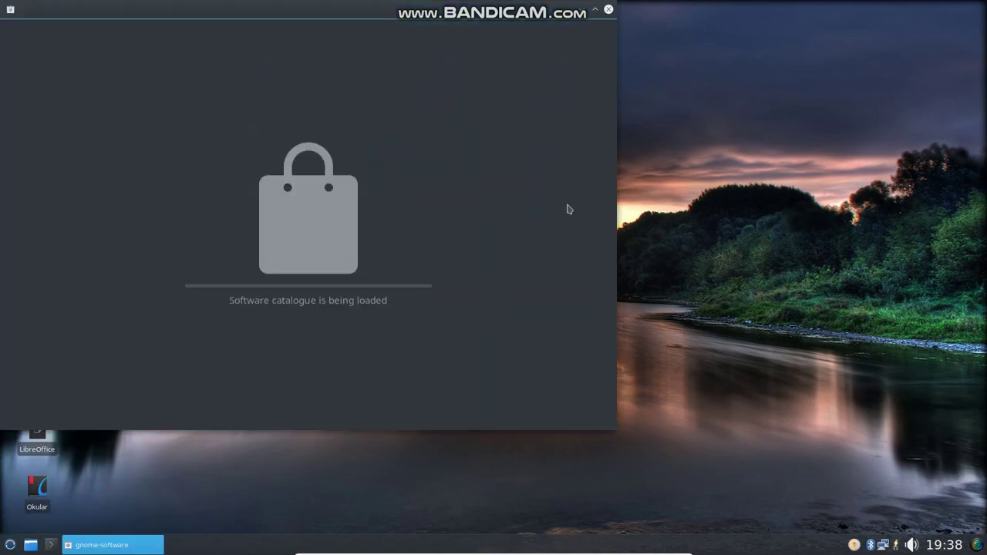
click(595, 13)
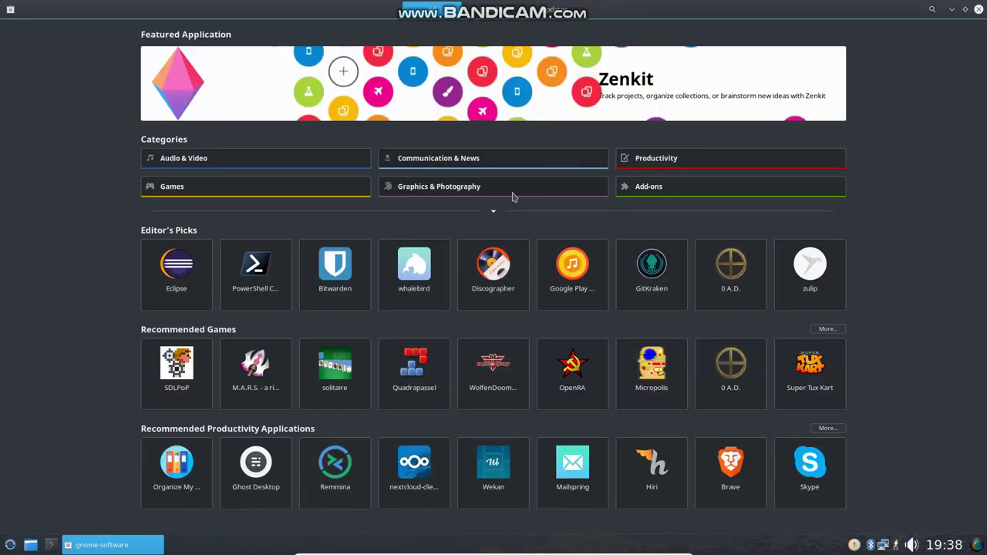
click(510, 194)
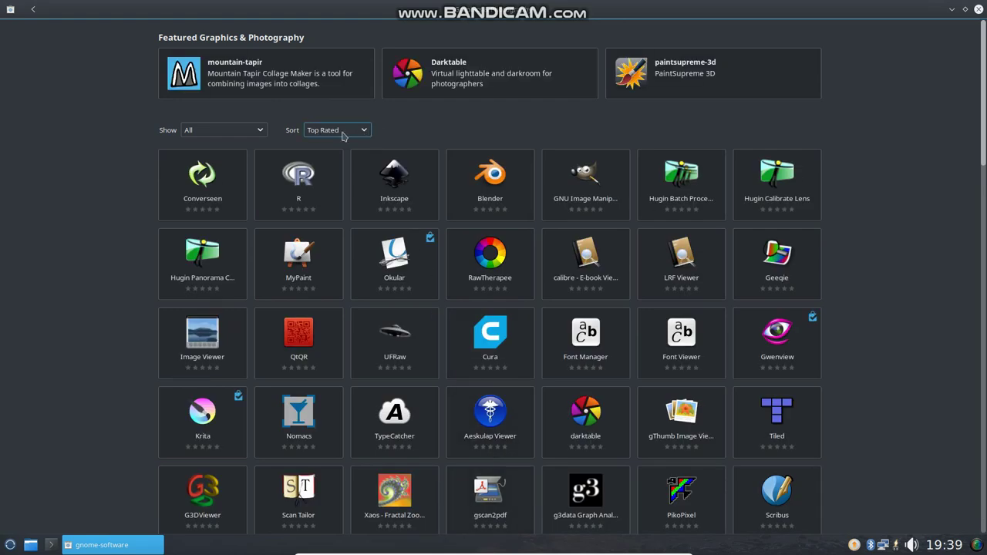
click(367, 132)
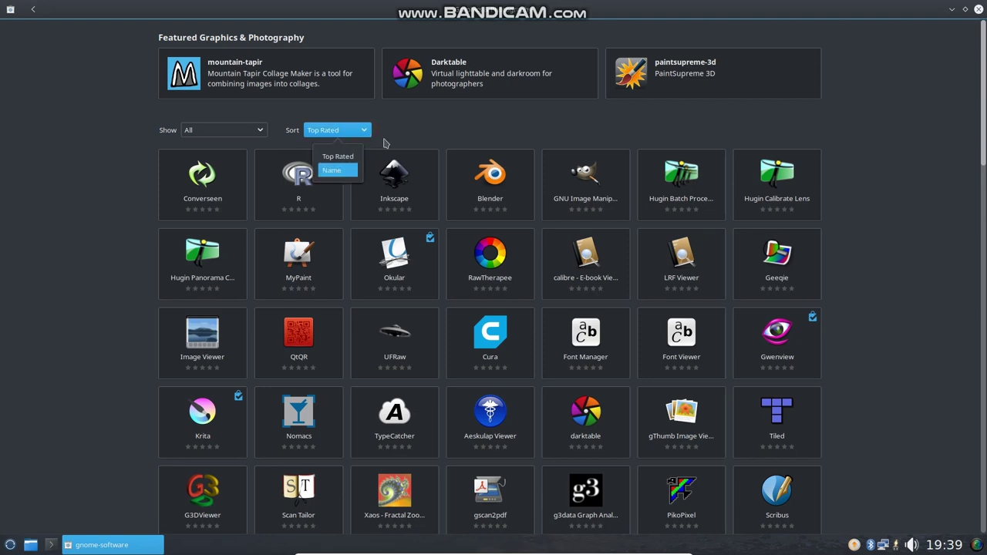
click(403, 128)
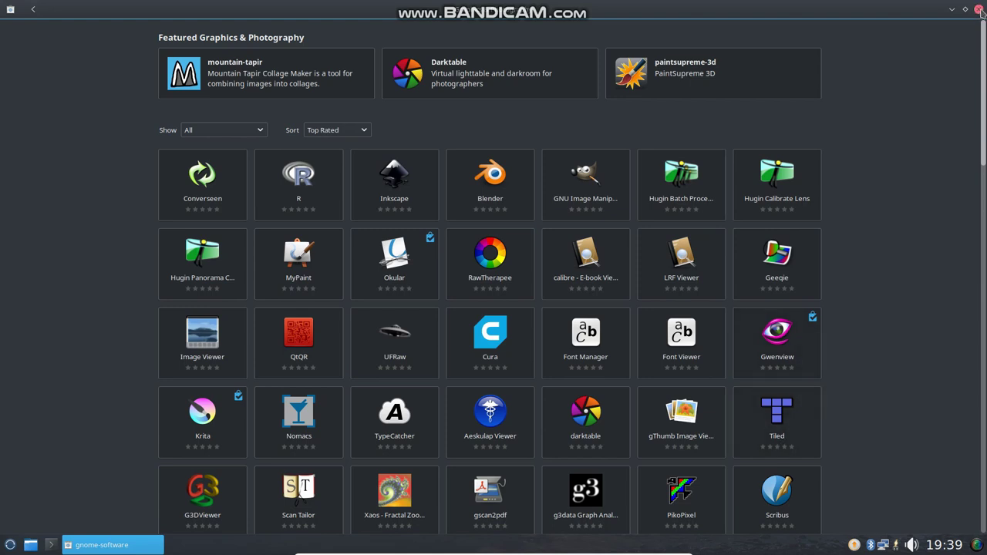
click(979, 9)
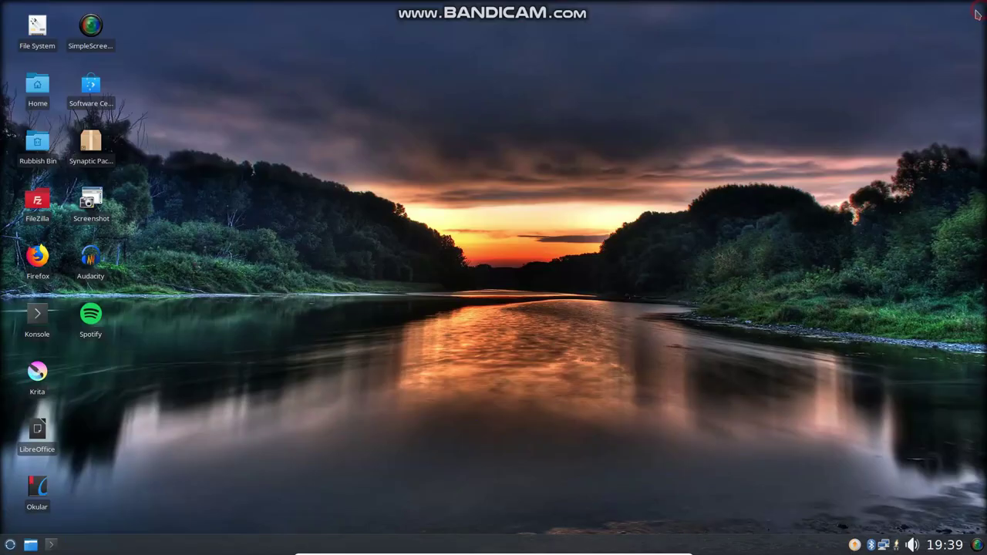
click(10, 545)
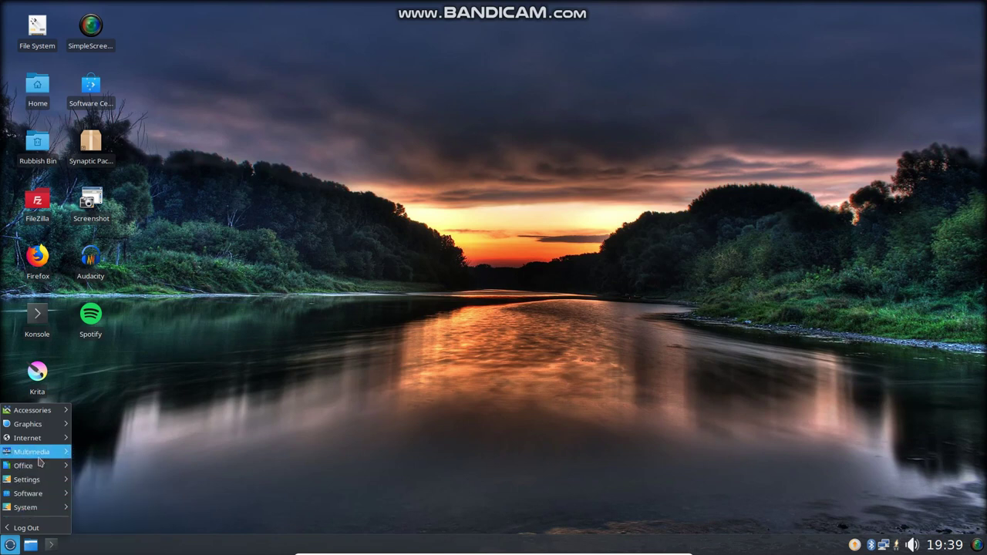
Launch Synaptic Package Manager from the Software menu and authenticate with the administrator password.
mouse_move(23, 508)
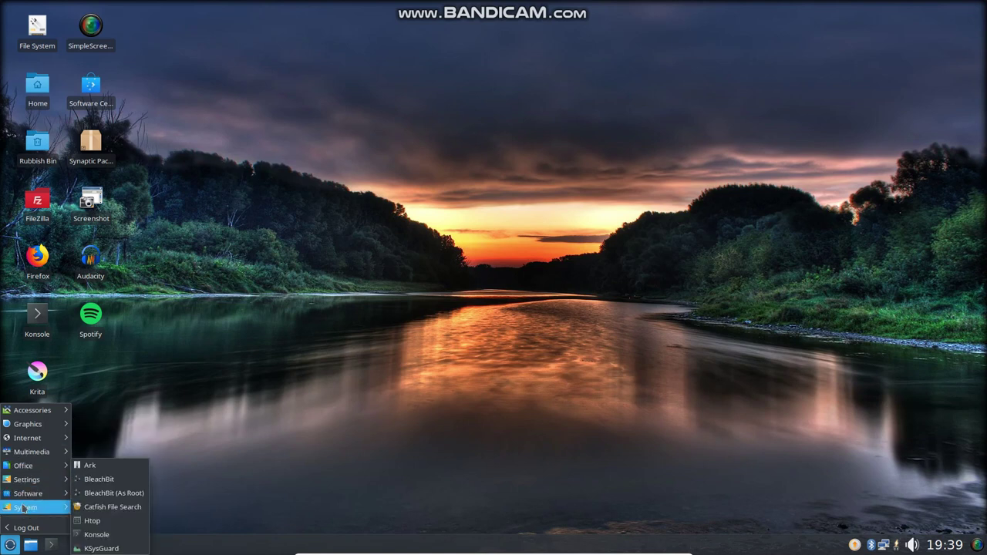
mouse_move(44, 494)
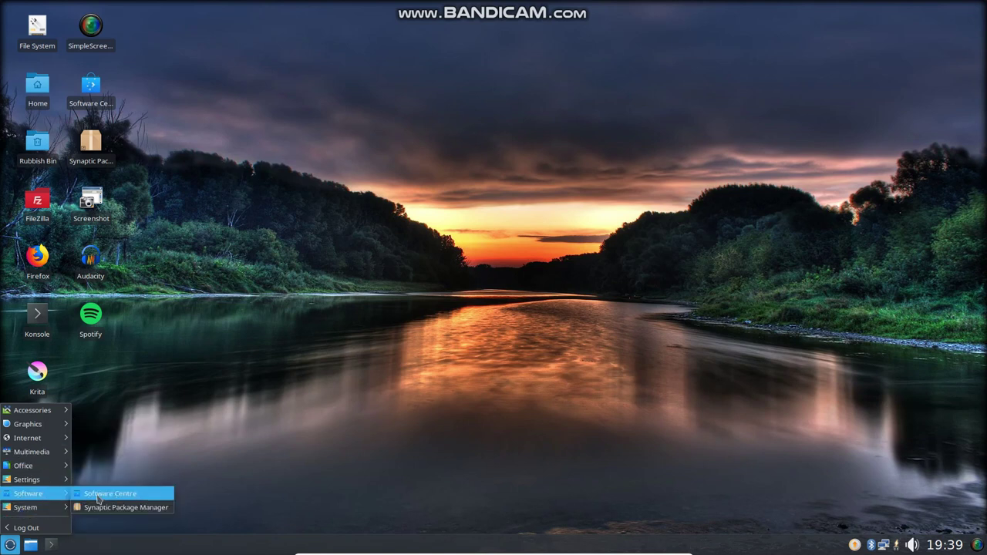
click(116, 507)
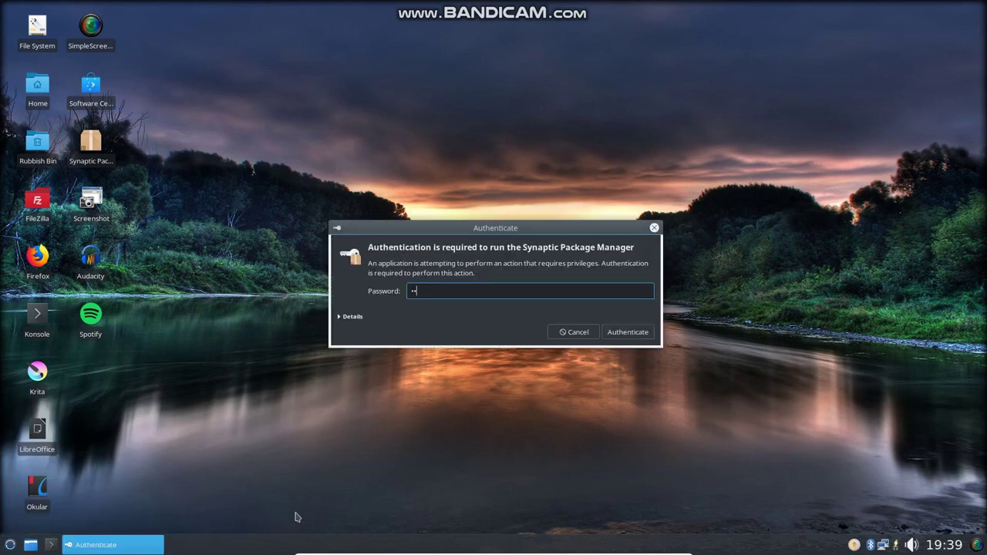
key(Return)
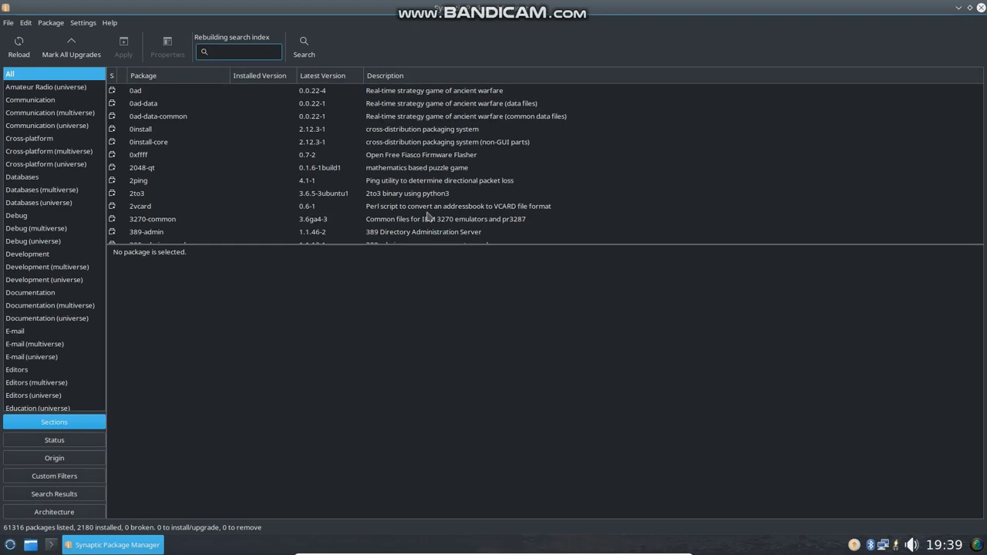
Search 'gftp', mark it plus gftp-common, gftp-gtk and gftp-text for installation, and apply.
text(gftp)
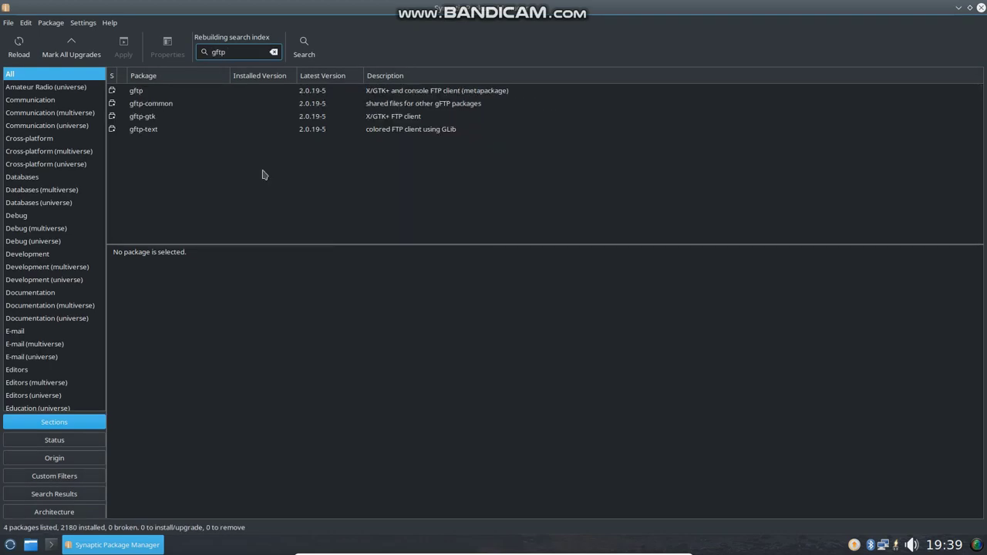
click(156, 92)
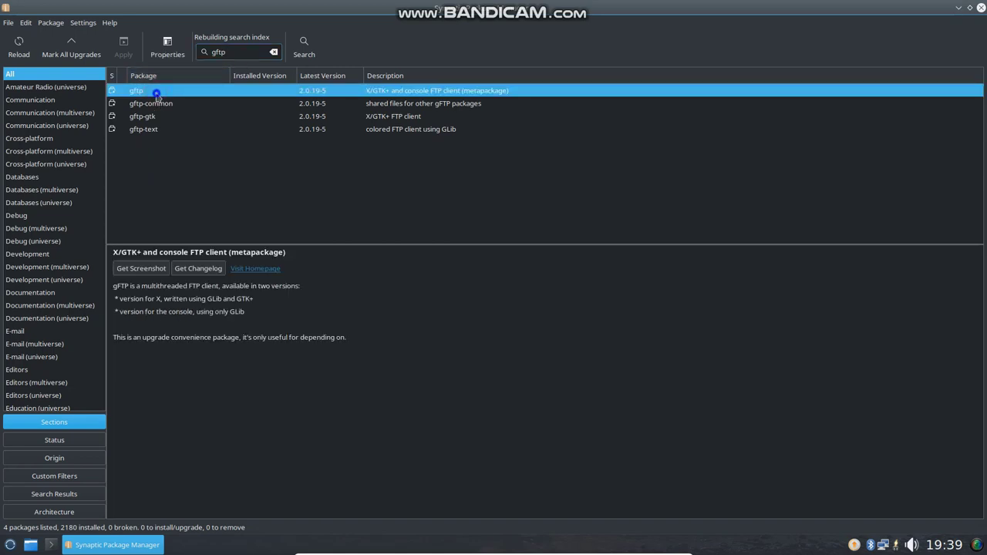
right_click(156, 92)
click(183, 111)
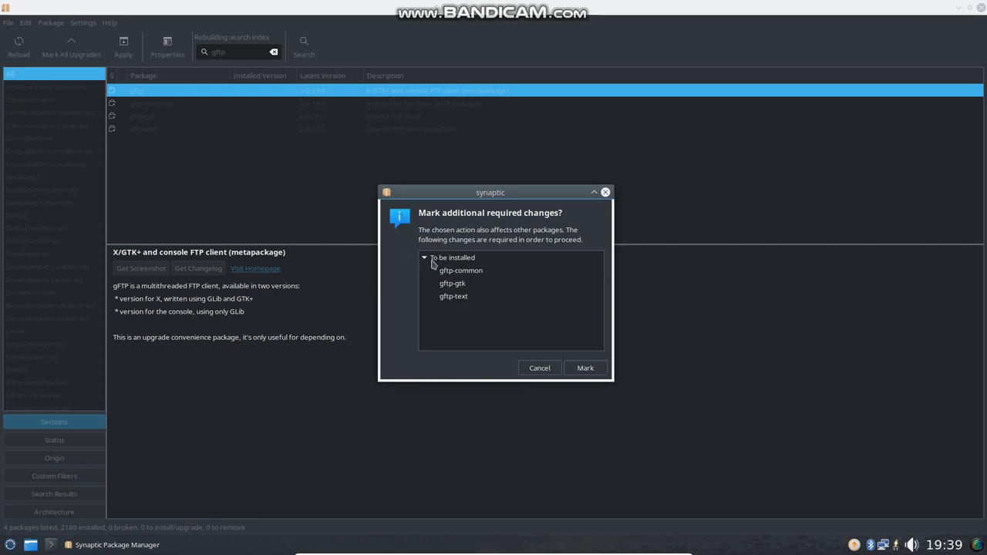
click(586, 368)
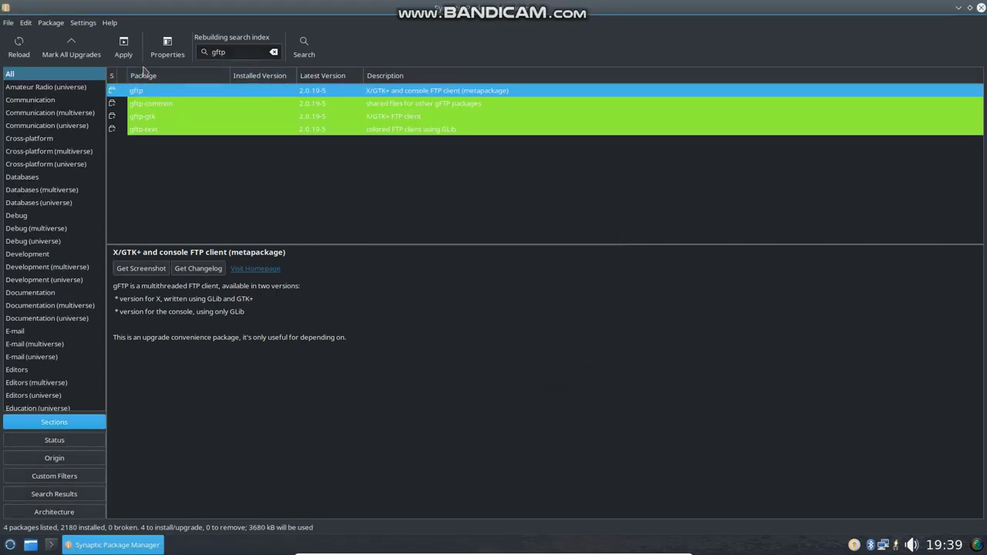
click(124, 46)
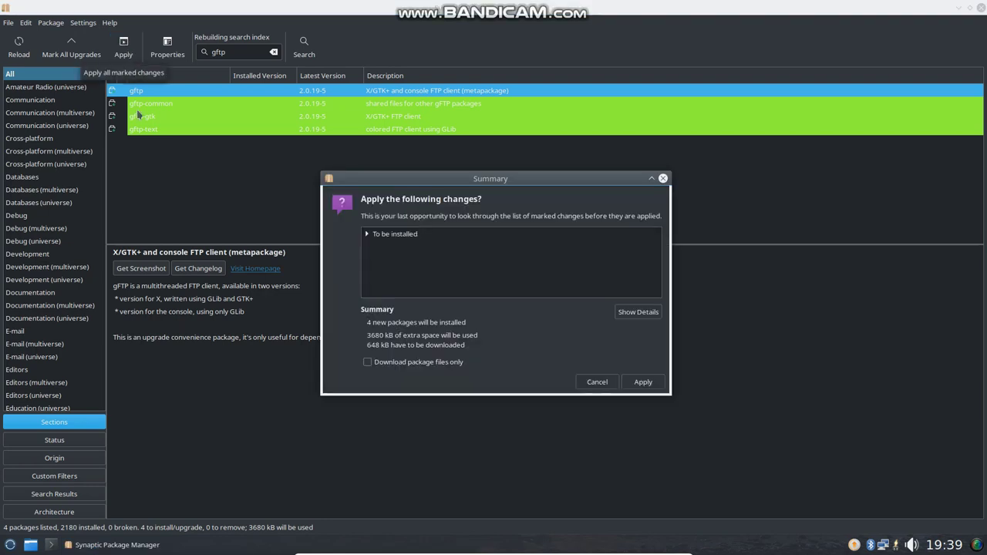
click(640, 381)
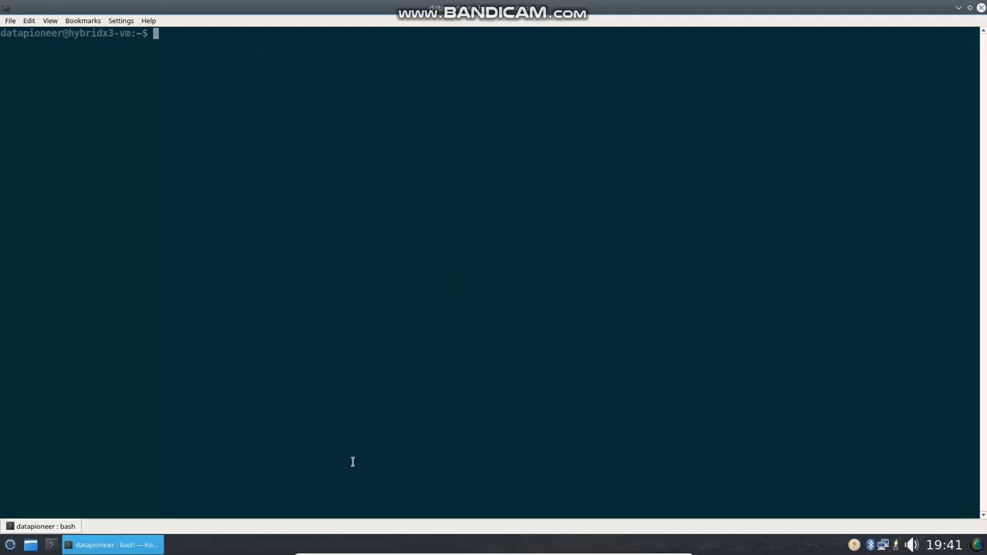
Run 'sudo apt update' and enter the sudo password to refresh package lists.
text(sudo apt update)
key(Return)
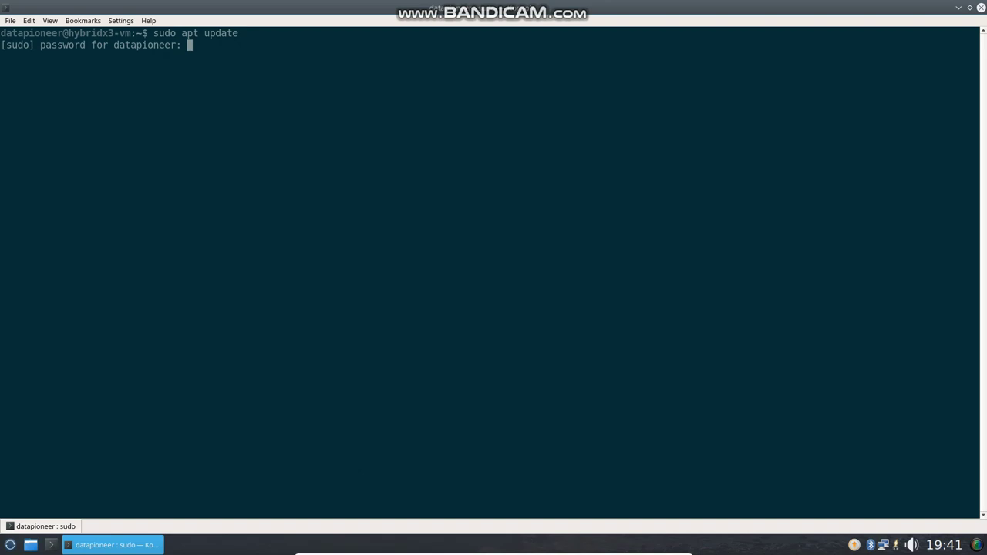
key(Return)
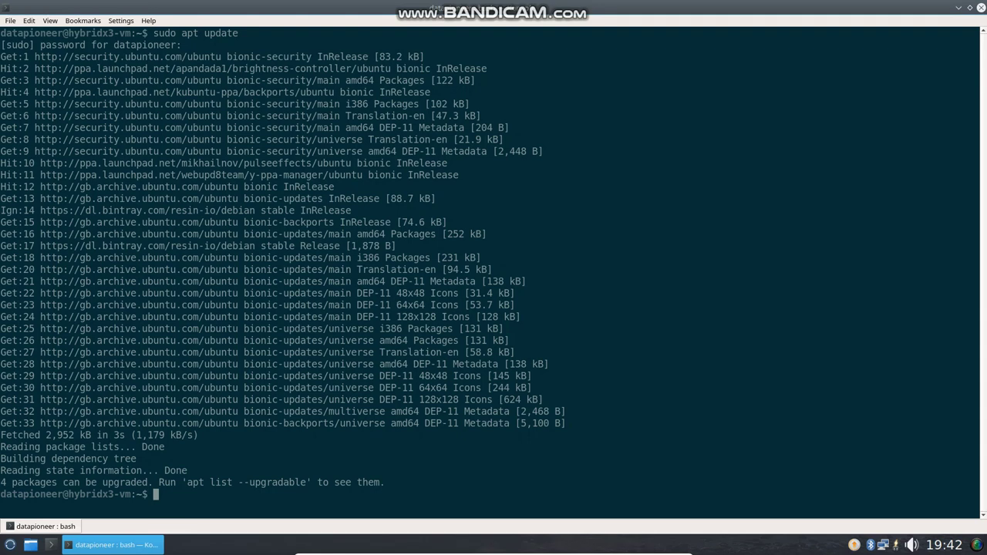
Run 'sudo apt upgrade' and confirm with y to download the upgrades.
text(sudo apt upgrade)
key(Return)
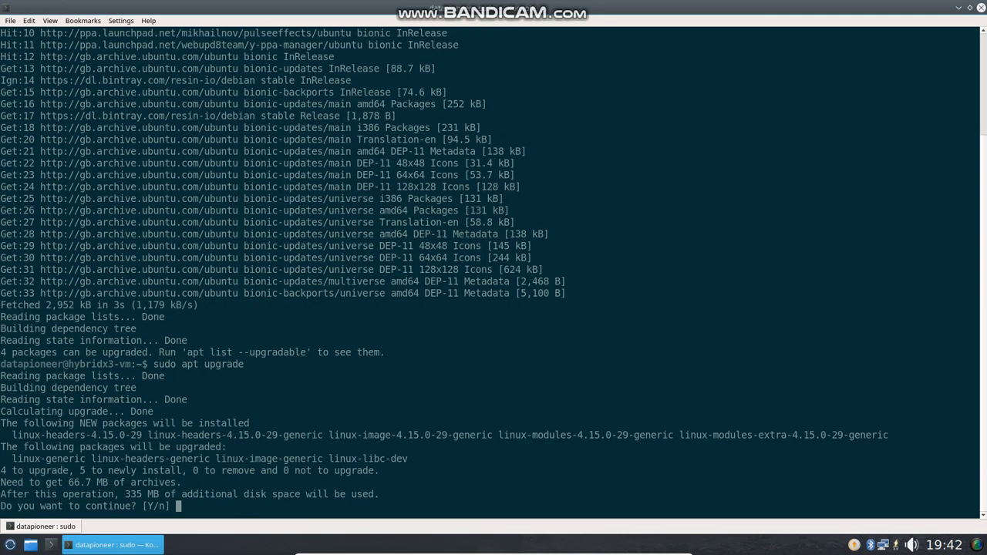
text(y)
key(Return)
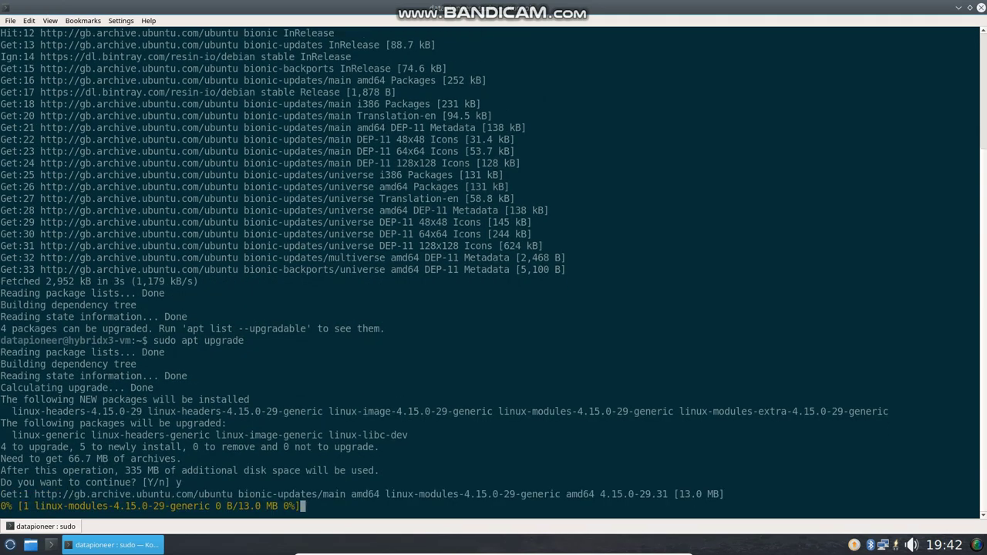